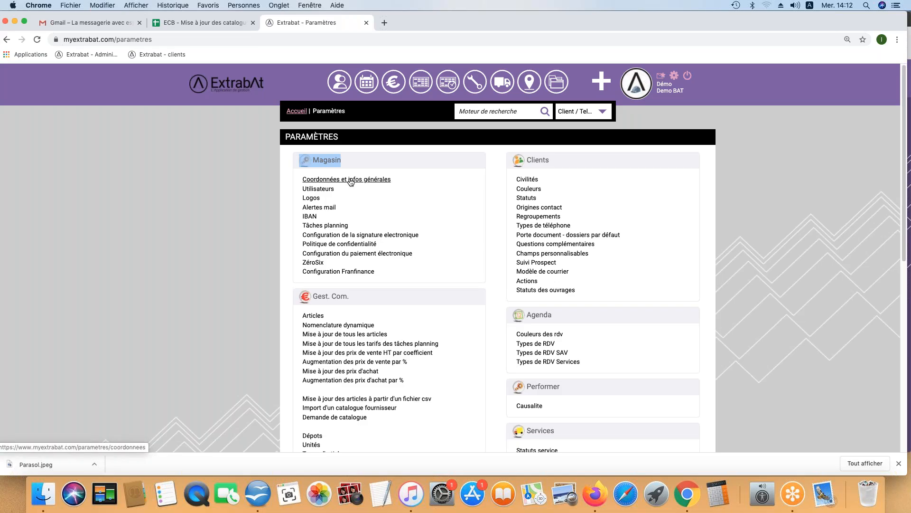
# Step: Review the Coordonnées page: language Français, fiscal year from Mai, legal form SAS, capital 2500
pyautogui.click(351, 182)
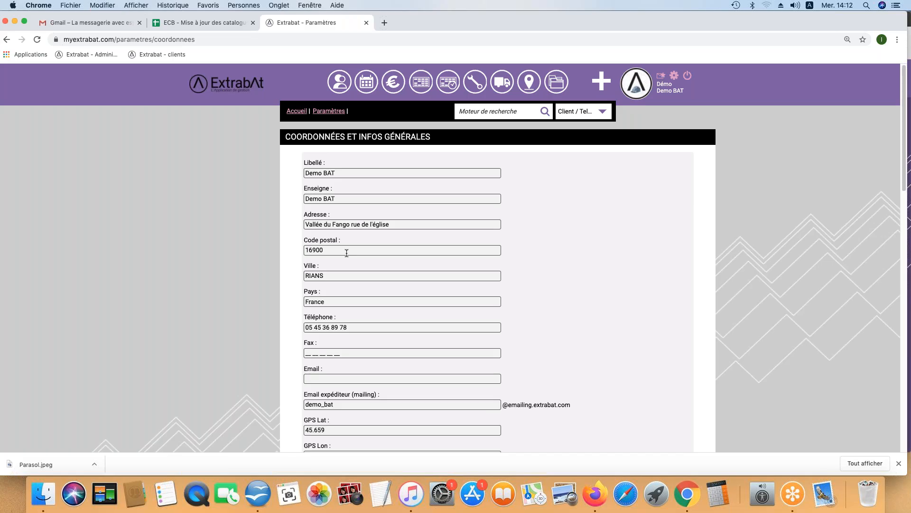
pyautogui.scroll(-5, 347, 254)
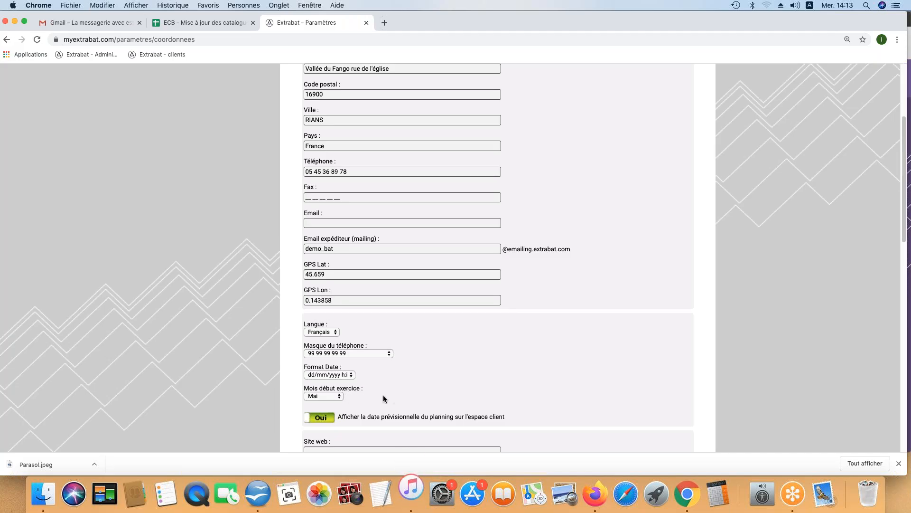
pyautogui.scroll(-1, 383, 396)
pyautogui.scroll(-5, 383, 396)
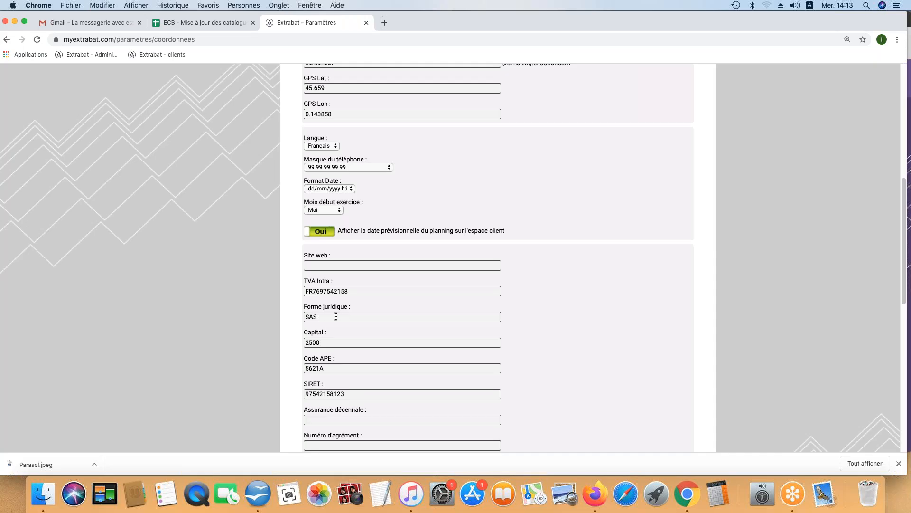
pyautogui.scroll(-5, 338, 316)
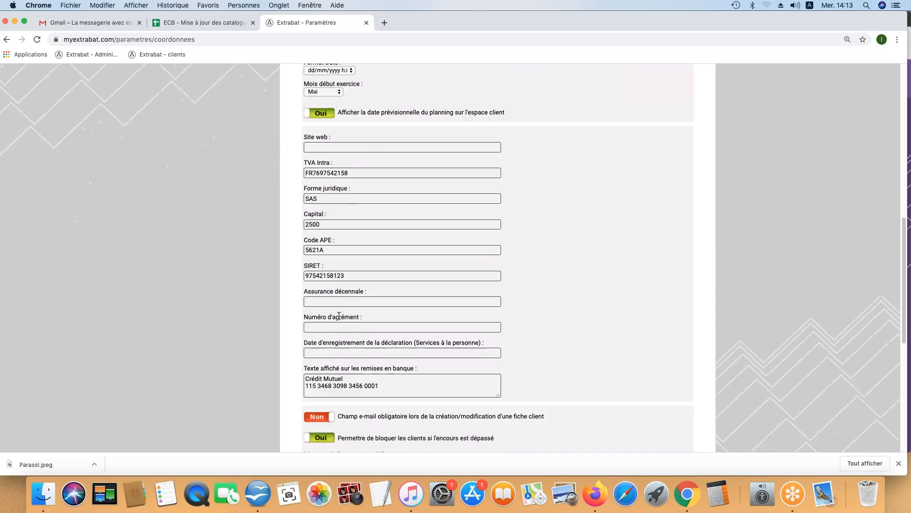
pyautogui.scroll(-4, 338, 316)
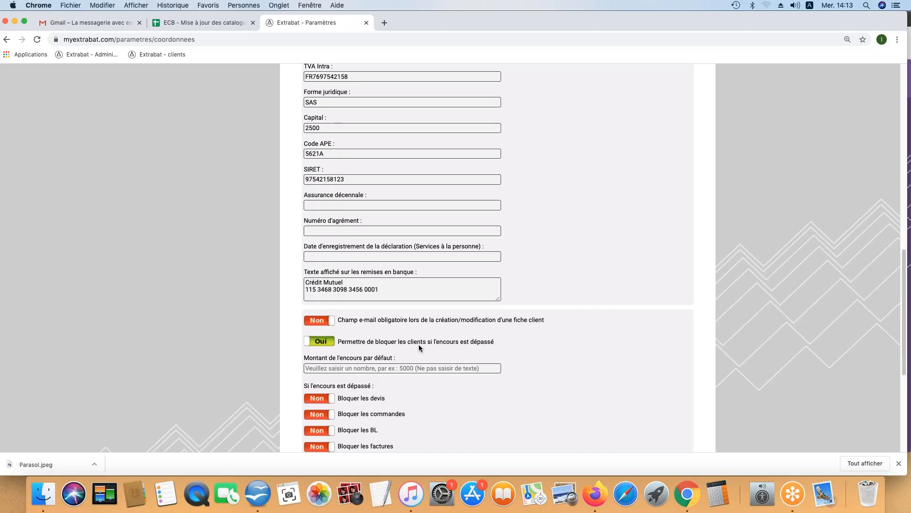
pyautogui.scroll(-5, 413, 353)
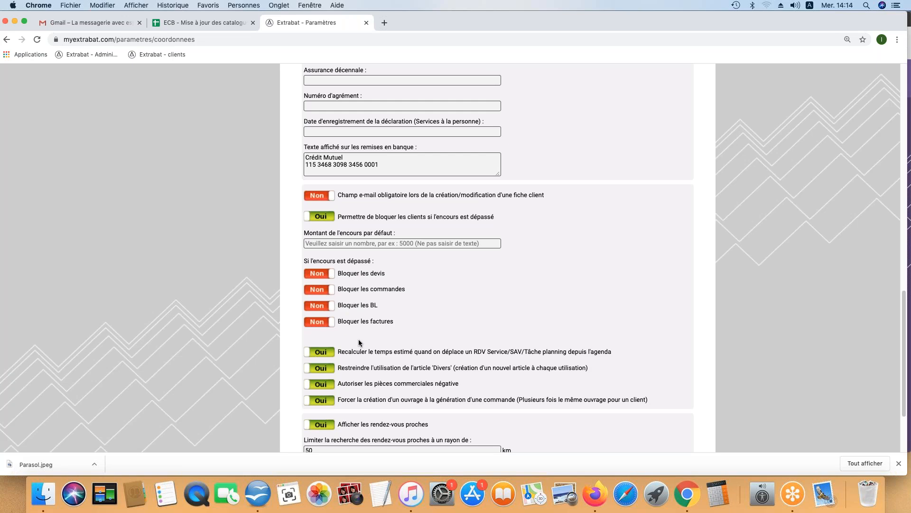
pyautogui.scroll(-5, 358, 341)
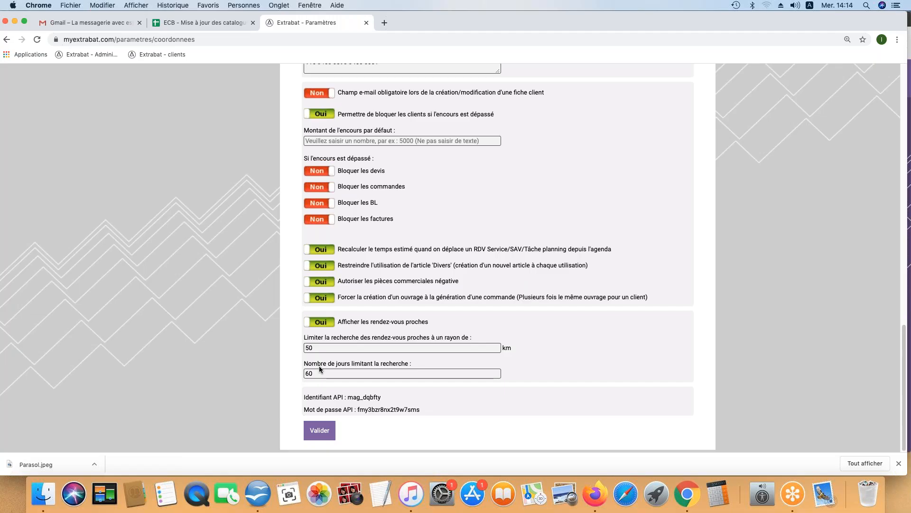
# Step: Save the general information settings and bring up the Utilisateurs list
pyautogui.click(323, 430)
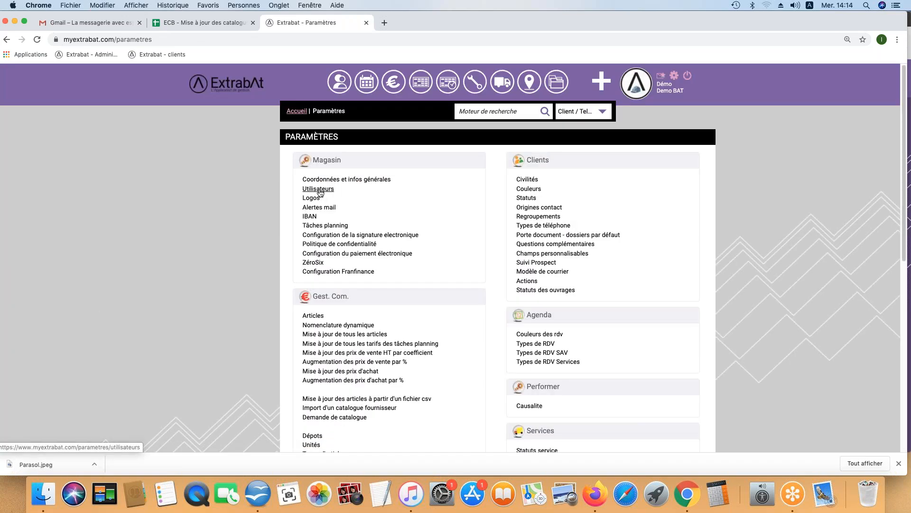
pyautogui.click(318, 190)
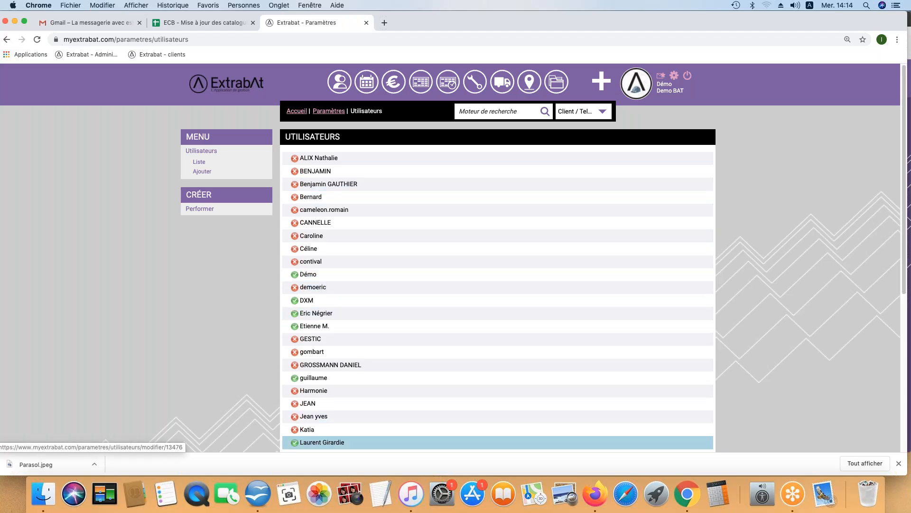
pyautogui.scroll(-3, 328, 429)
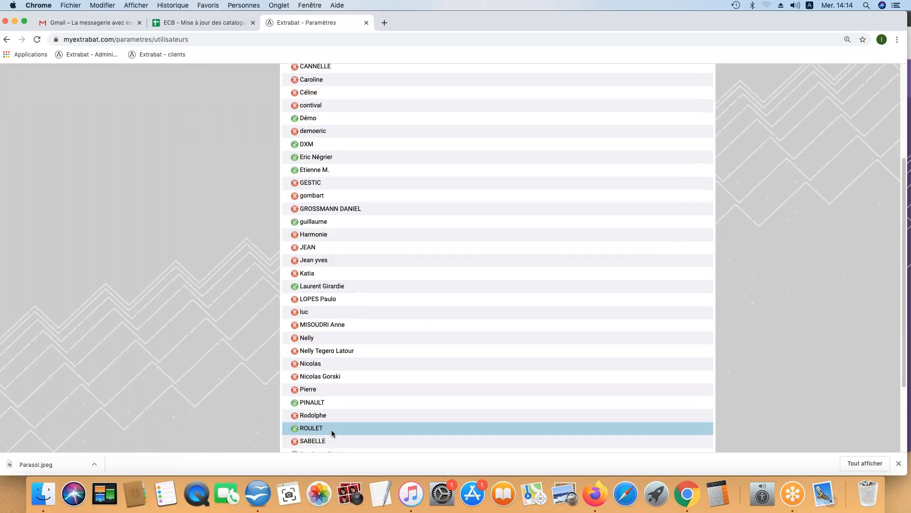
pyautogui.scroll(-1, 306, 427)
# Step: Switch one user's account status off and start adding a new user
pyautogui.click(295, 419)
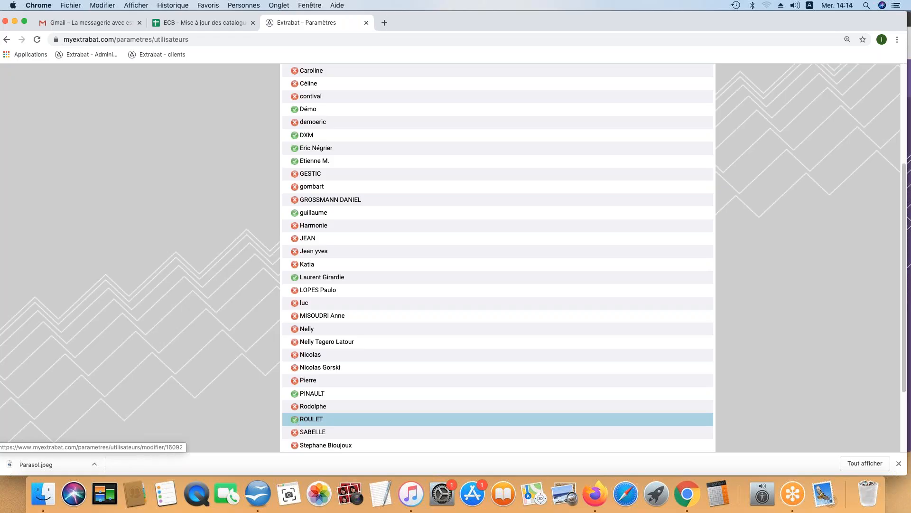
pyautogui.scroll(4, 348, 402)
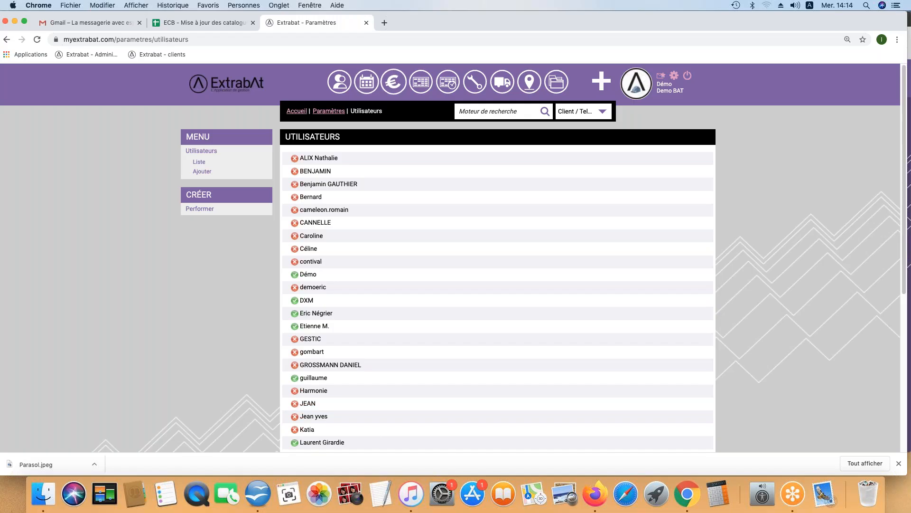
pyautogui.click(201, 172)
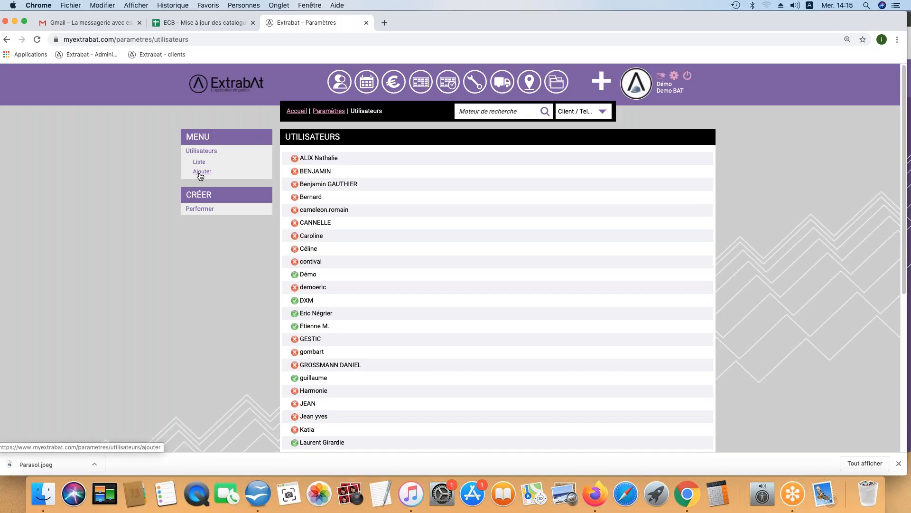
pyautogui.click(332, 175)
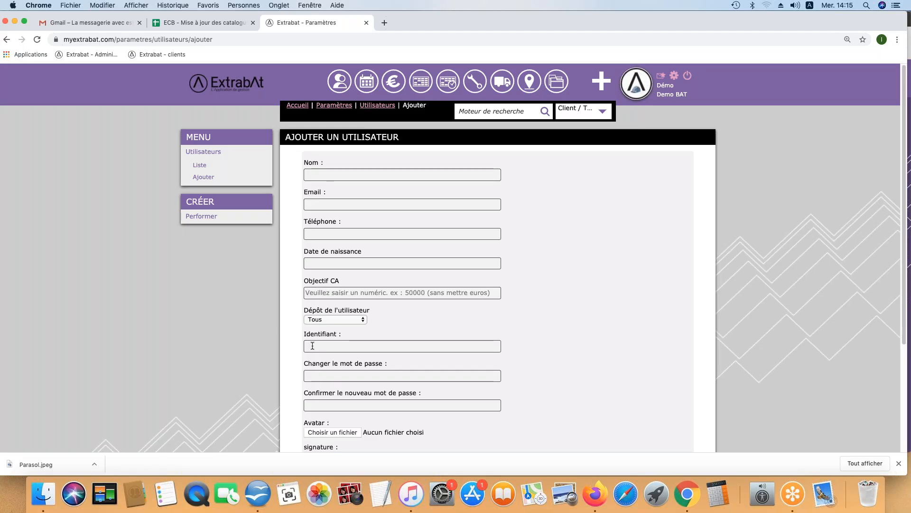
pyautogui.scroll(-5, 332, 323)
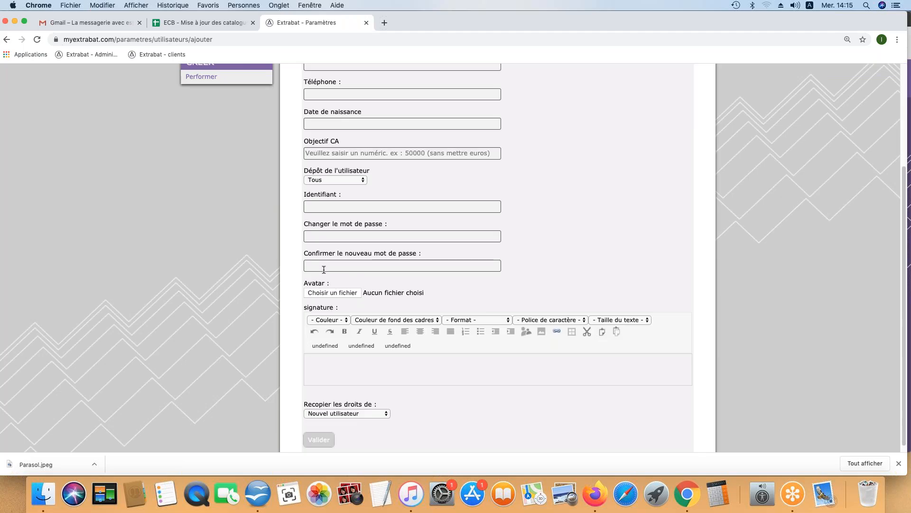
pyautogui.click(319, 362)
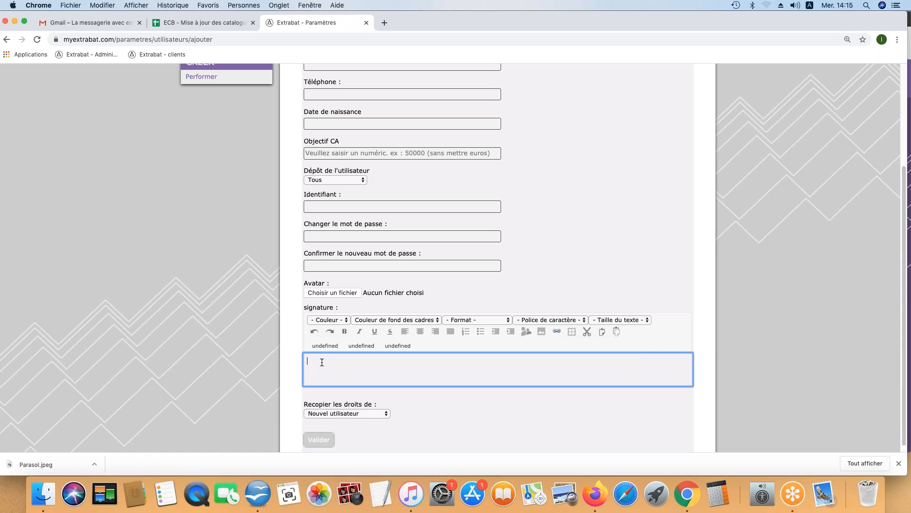
pyautogui.click(368, 414)
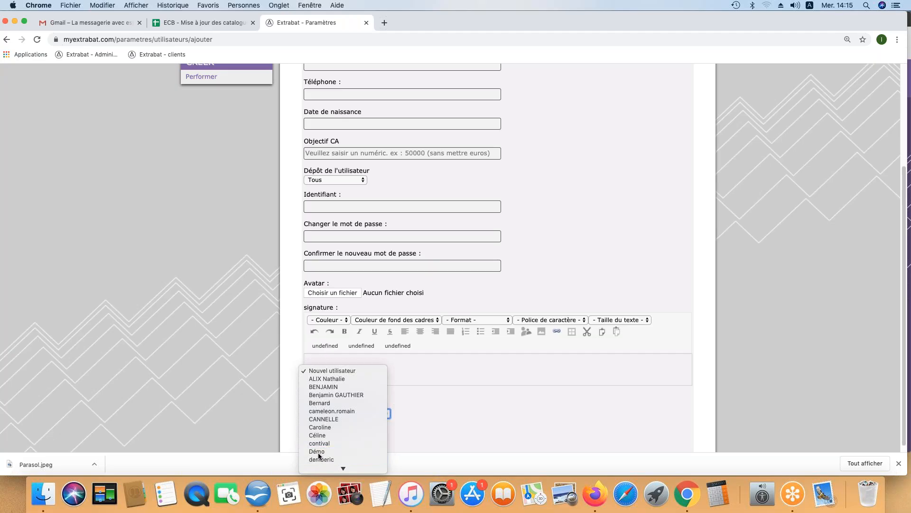
pyautogui.click(319, 454)
pyautogui.scroll(-1, 341, 439)
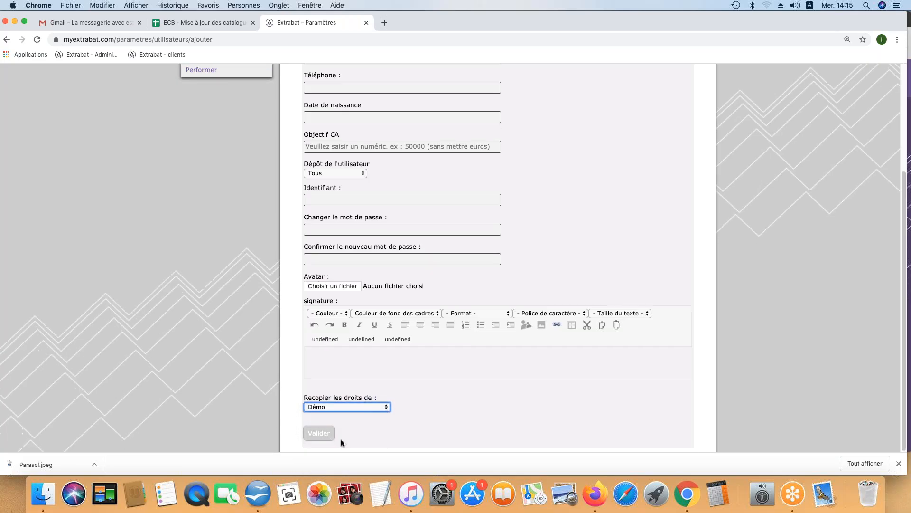
pyautogui.click(321, 202)
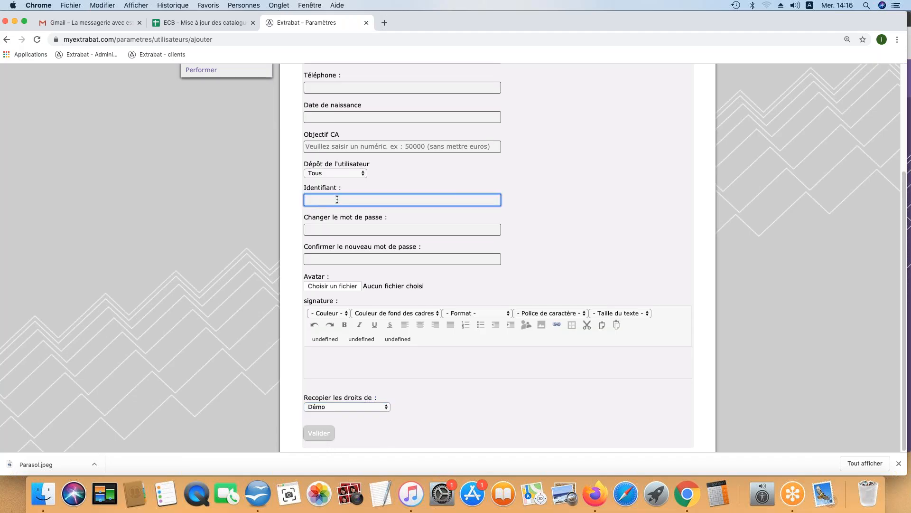
pyautogui.write('test1')
pyautogui.scroll(3, 362, 187)
pyautogui.click(324, 176)
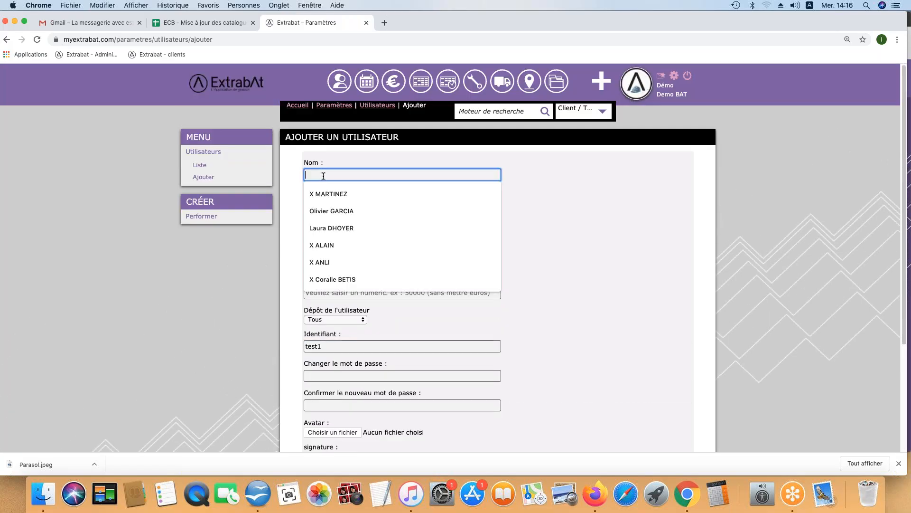
pyautogui.write('test1')
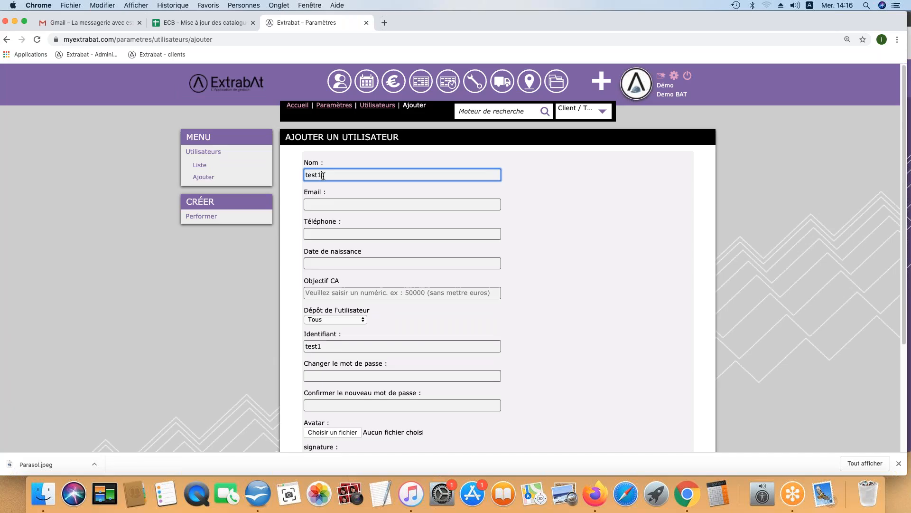
pyautogui.scroll(-3, 349, 400)
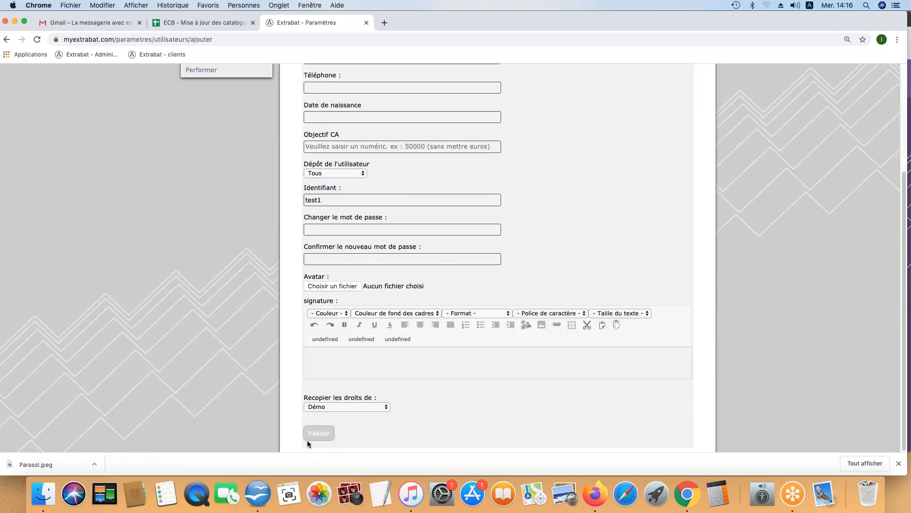
pyautogui.scroll(3, 200, 171)
pyautogui.click(198, 163)
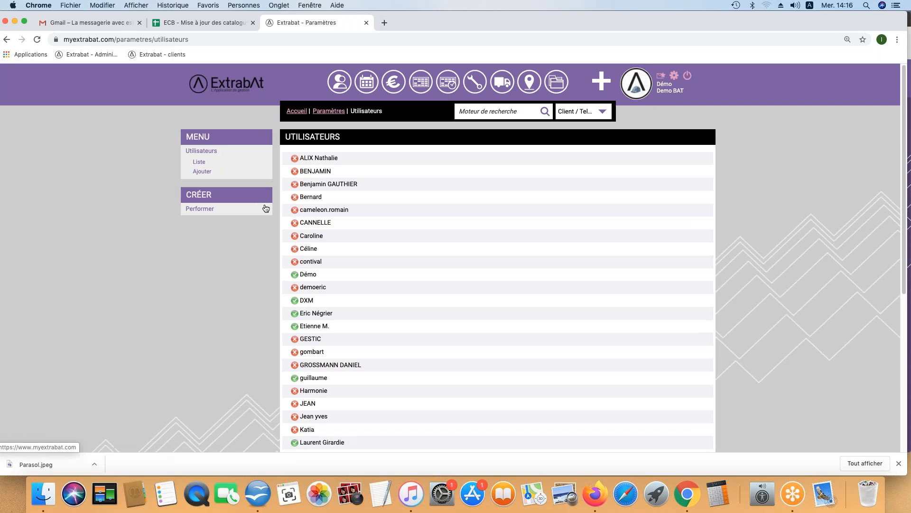
pyautogui.click(309, 275)
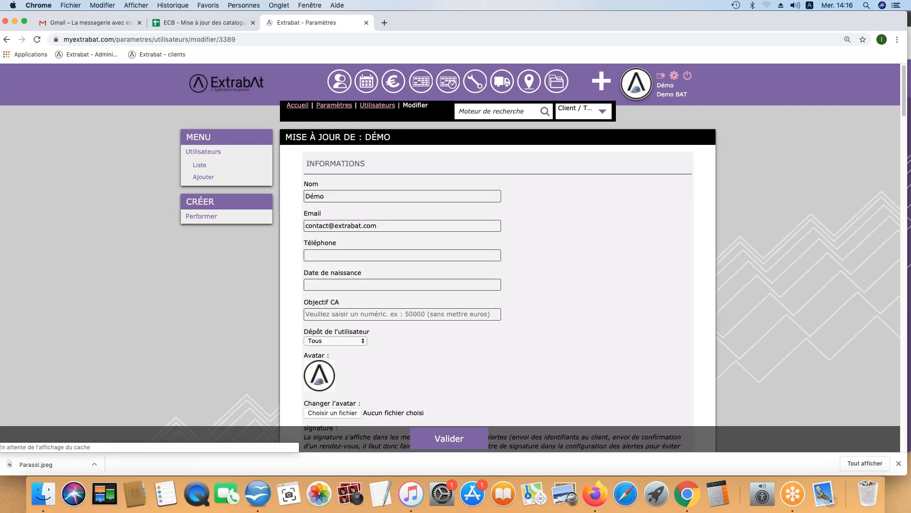
pyautogui.scroll(-10, 378, 311)
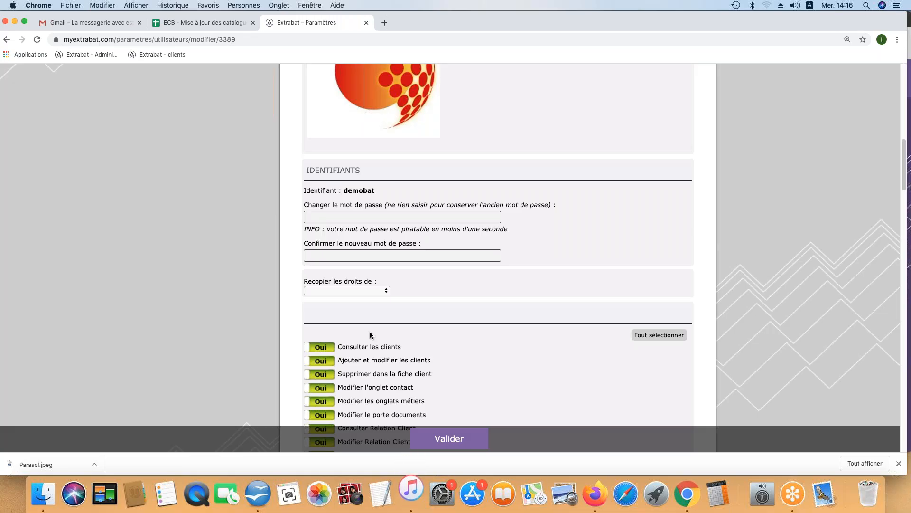
pyautogui.scroll(-2, 369, 333)
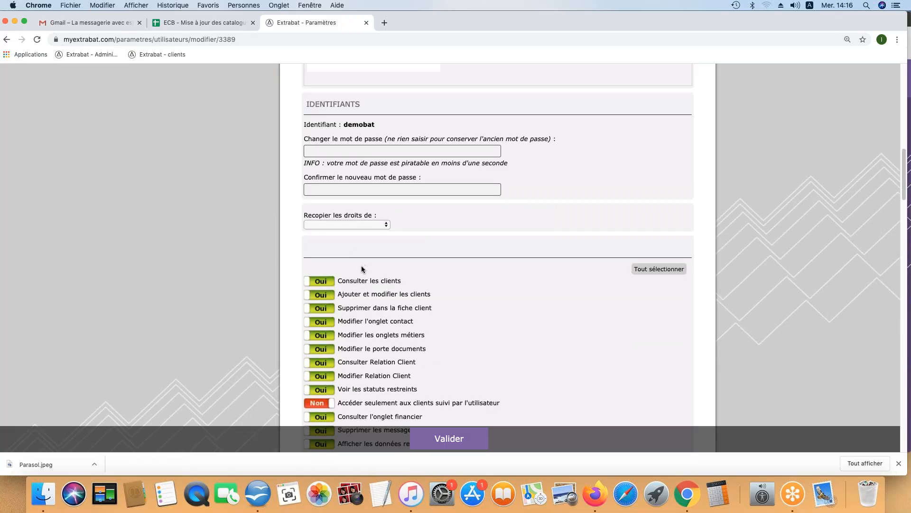
pyautogui.scroll(-3, 362, 279)
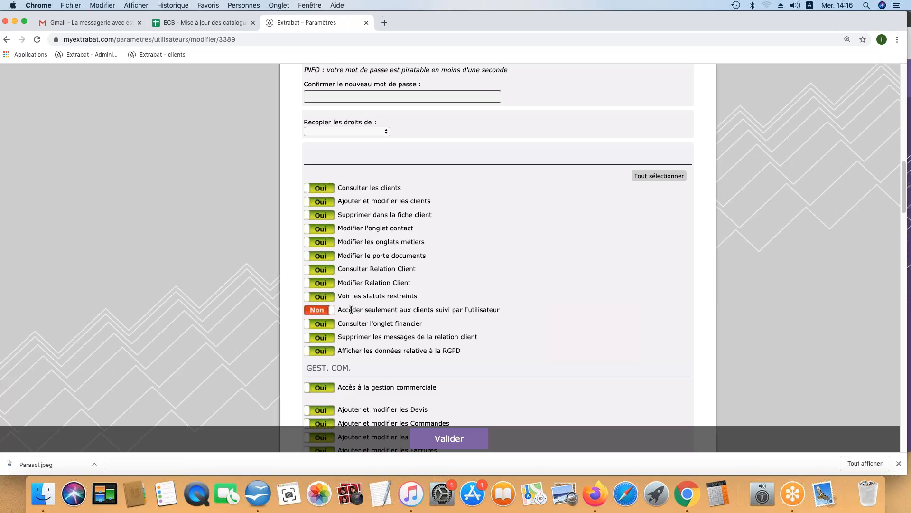
pyautogui.click(313, 312)
pyautogui.click(313, 313)
pyautogui.scroll(-1, 328, 322)
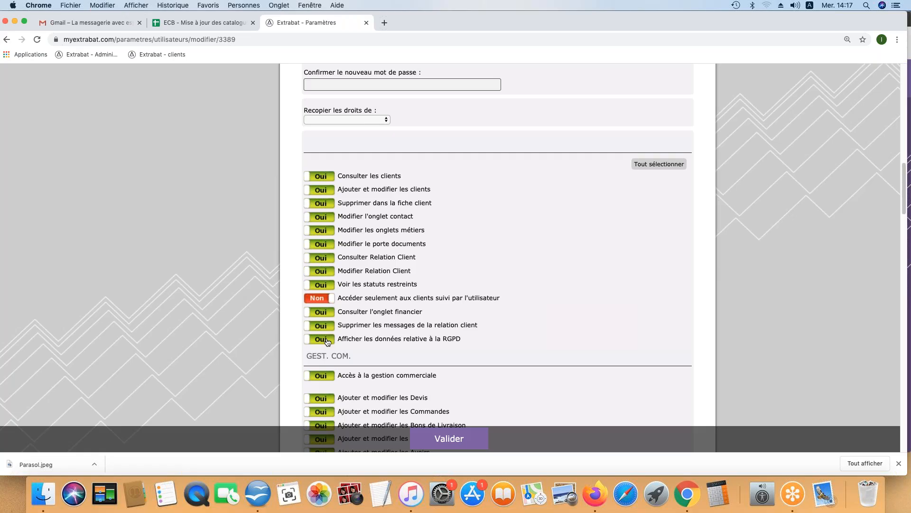
pyautogui.scroll(-2, 327, 341)
pyautogui.scroll(-3, 325, 341)
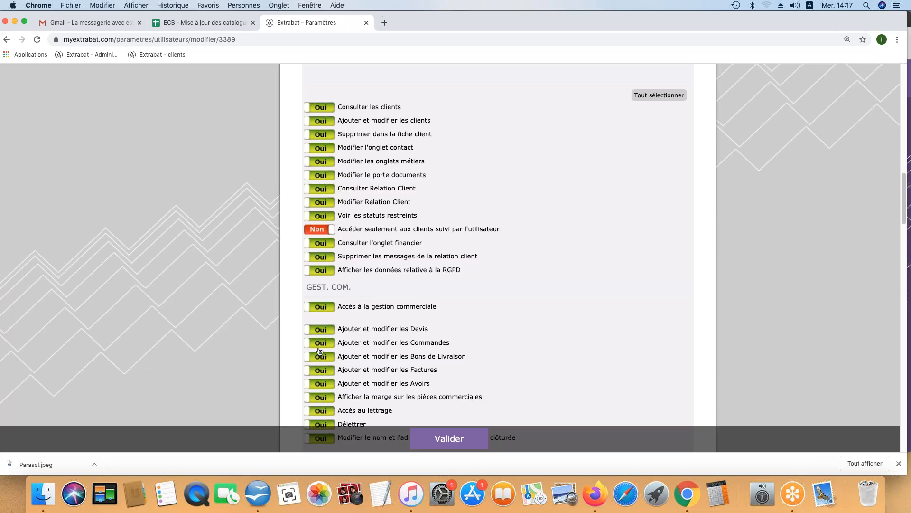
pyautogui.scroll(-1, 321, 356)
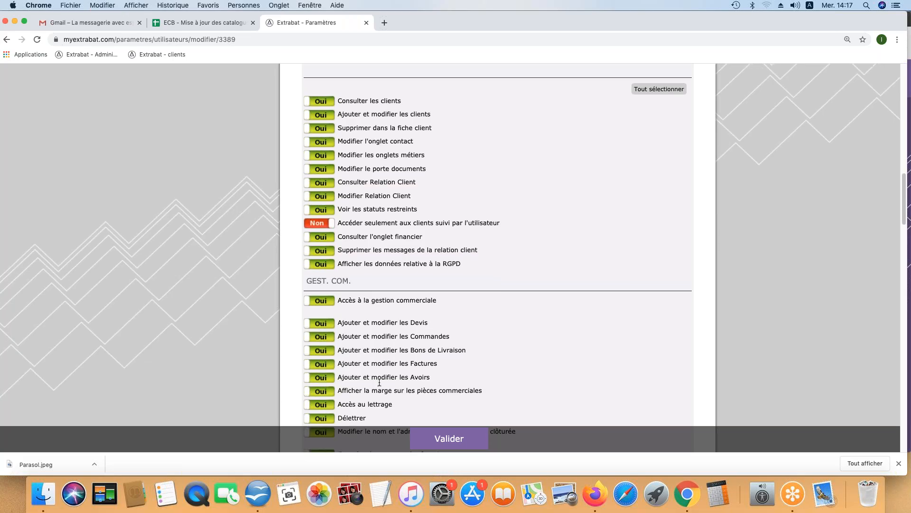
pyautogui.scroll(-5, 446, 404)
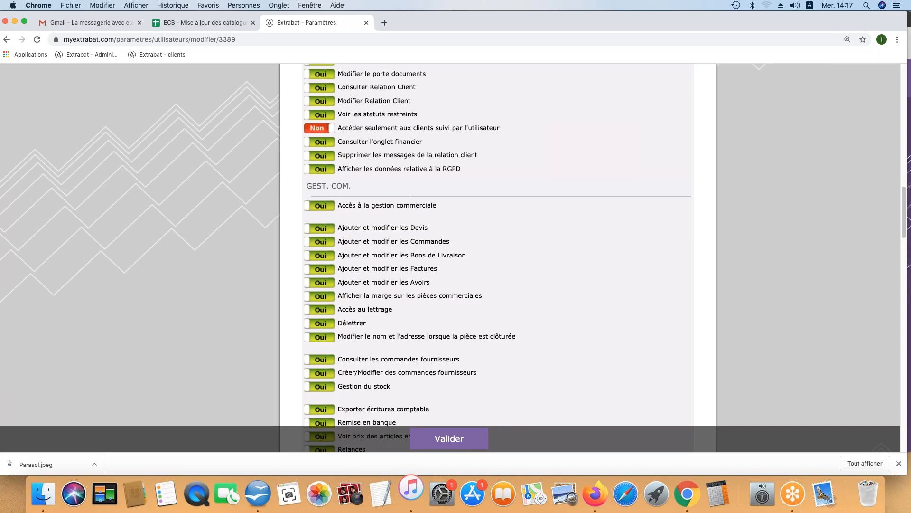
pyautogui.scroll(-9, 346, 339)
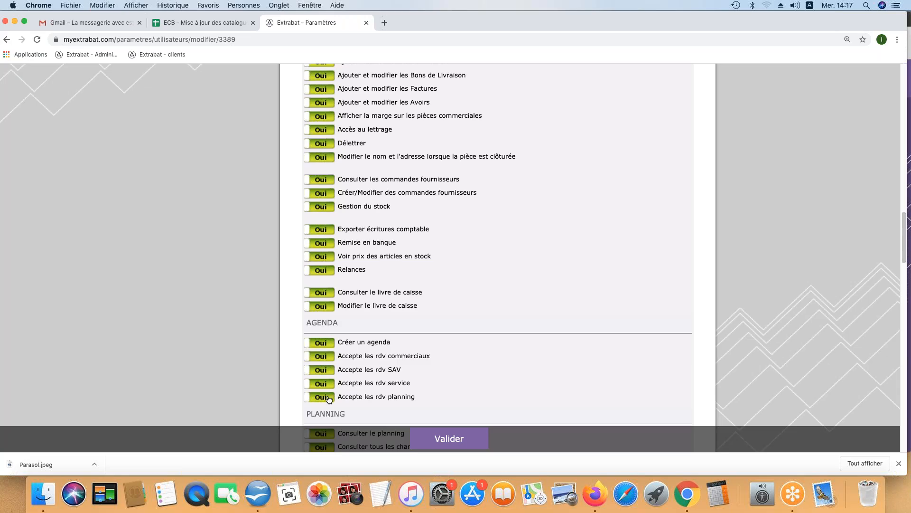
pyautogui.scroll(-3, 329, 399)
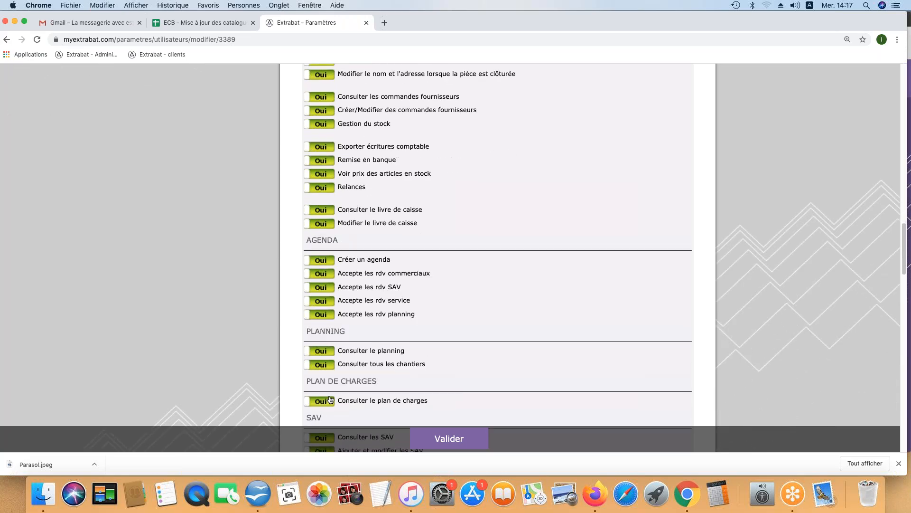
pyautogui.scroll(-2, 316, 370)
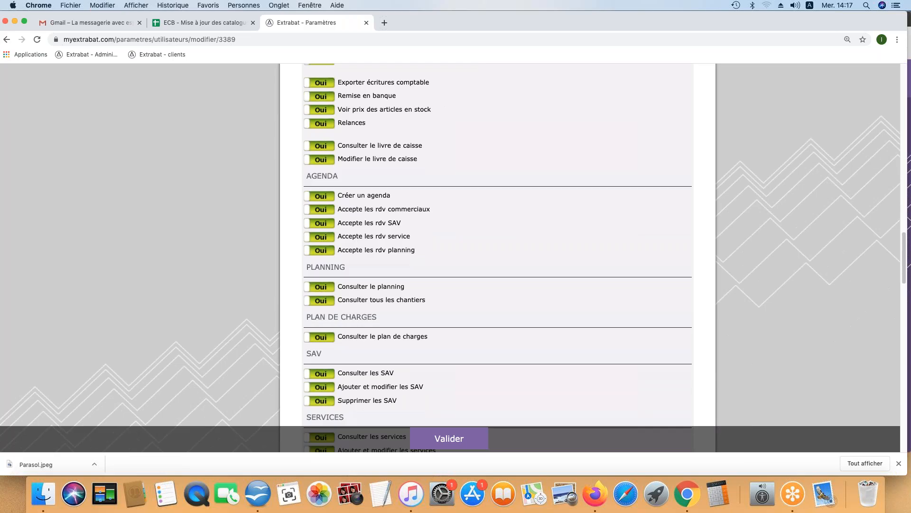
pyautogui.scroll(-3, 317, 372)
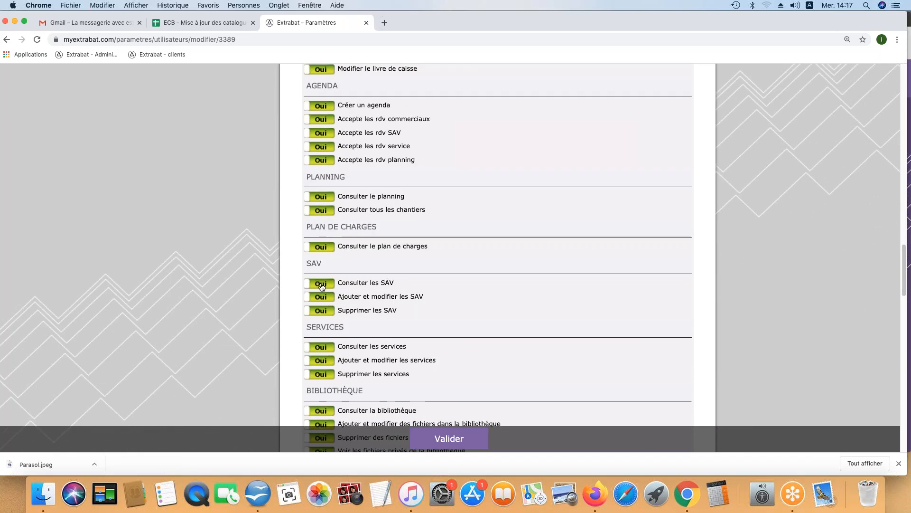
pyautogui.click(329, 312)
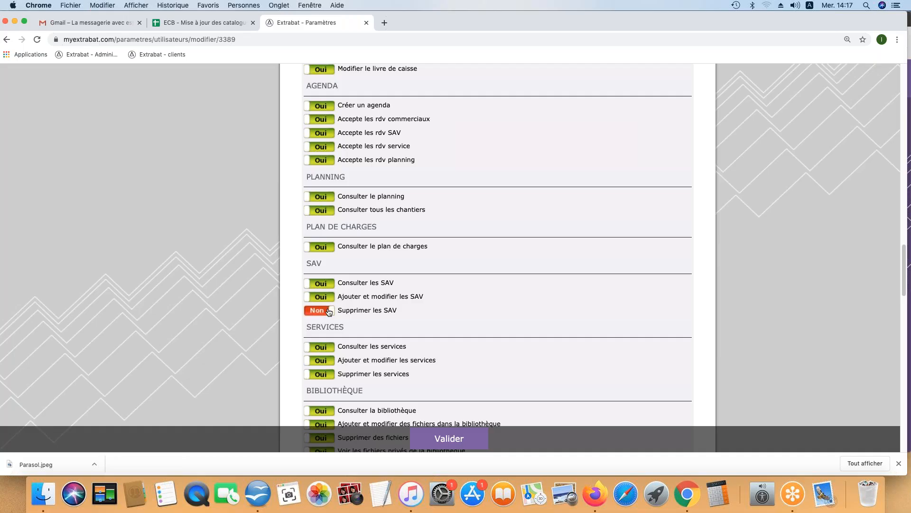
pyautogui.click(329, 312)
pyautogui.scroll(-3, 328, 312)
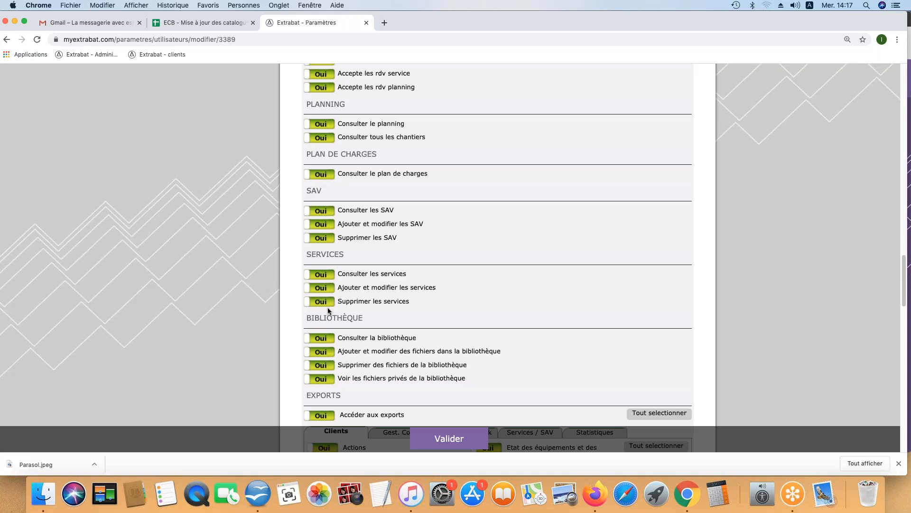
pyautogui.scroll(-1, 328, 309)
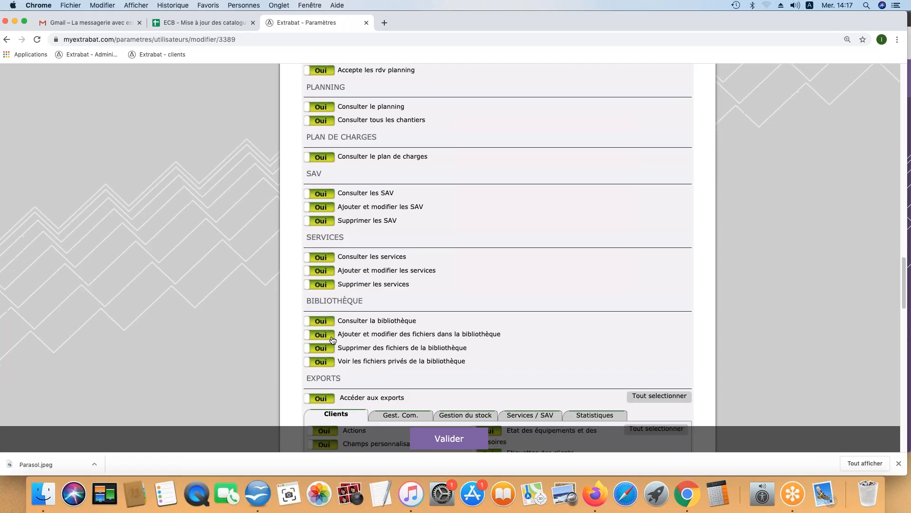
pyautogui.scroll(-2, 330, 346)
pyautogui.scroll(-5, 329, 346)
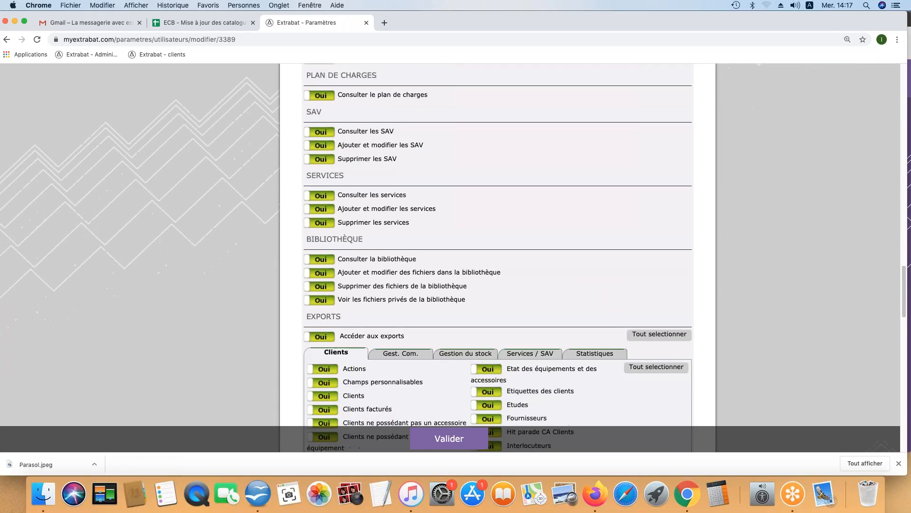
pyautogui.click(321, 336)
pyautogui.click(321, 337)
pyautogui.scroll(-2, 322, 338)
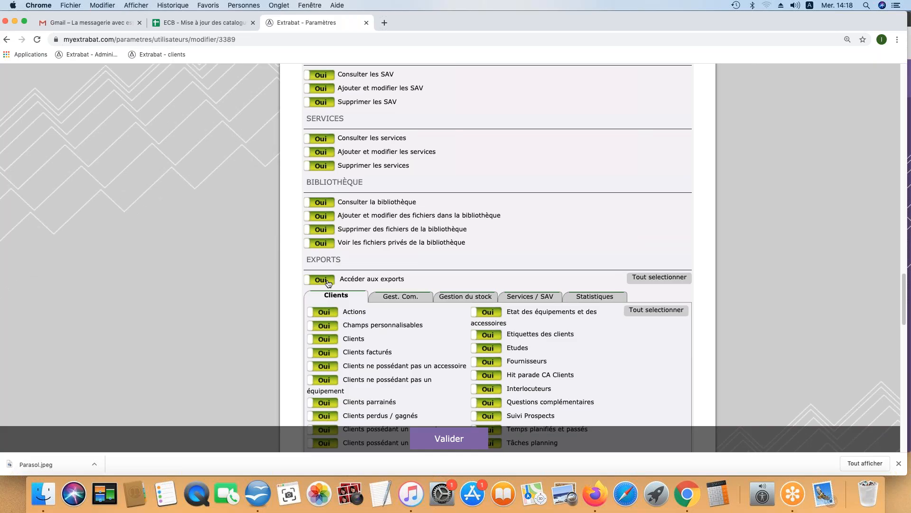
# Step: Select all export permissions, then view the Gest. Com., Gestion du stock, Services / SAV and Statistiques tabs
pyautogui.click(650, 278)
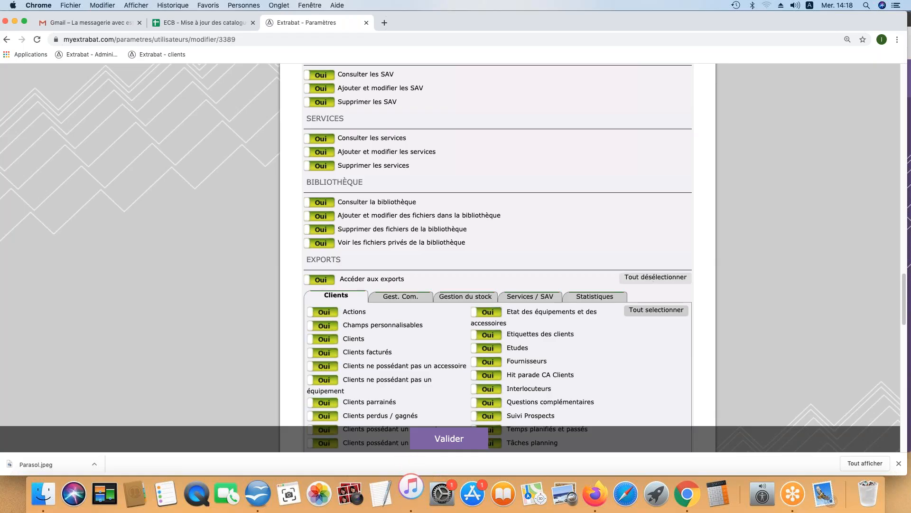
pyautogui.click(411, 297)
pyautogui.click(465, 298)
pyautogui.click(527, 297)
pyautogui.click(594, 296)
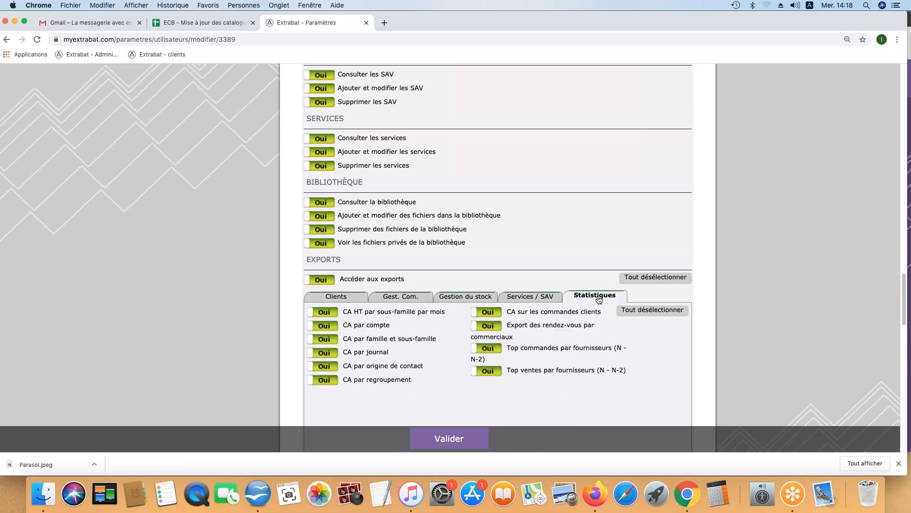
pyautogui.scroll(-6, 519, 314)
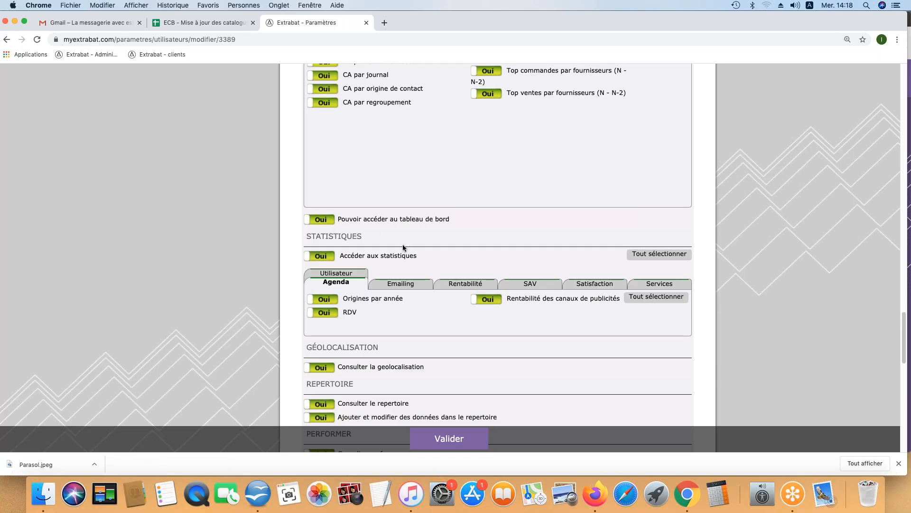
pyautogui.scroll(-2, 409, 246)
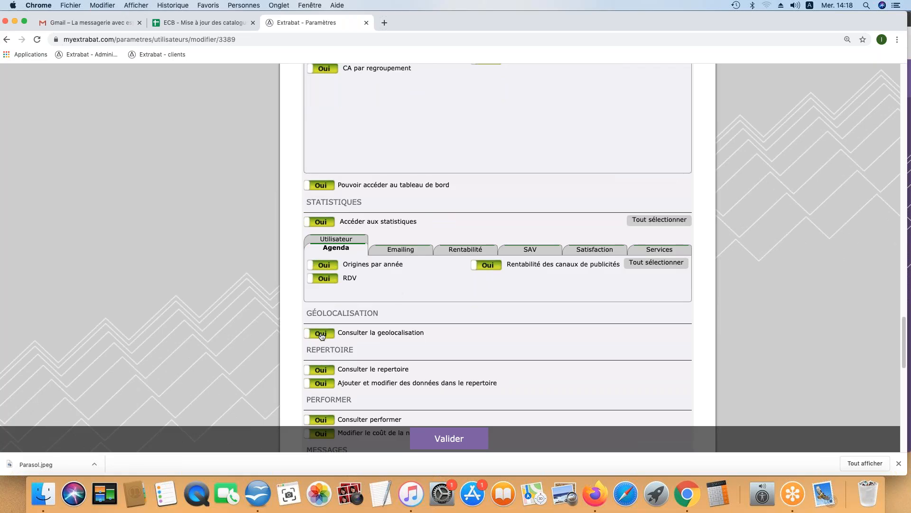
pyautogui.scroll(-2, 322, 336)
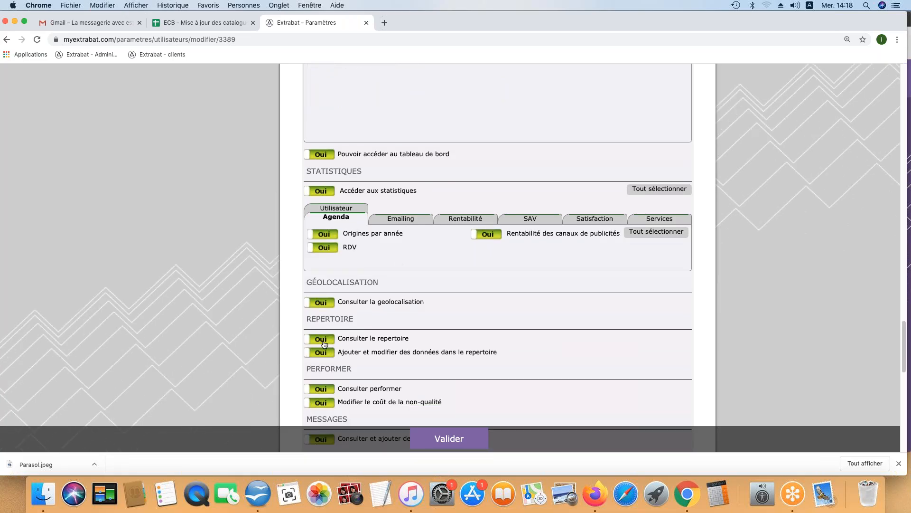
pyautogui.click(326, 356)
pyautogui.click(325, 355)
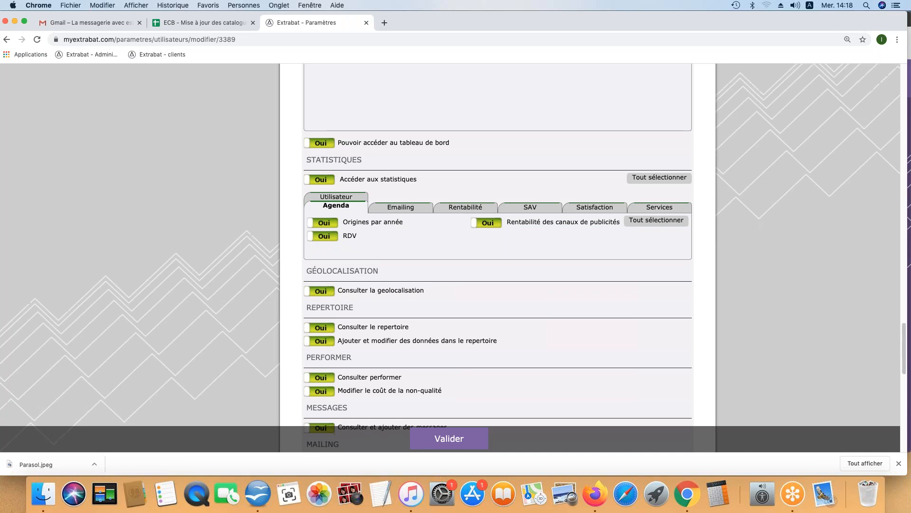
pyautogui.scroll(-3, 323, 353)
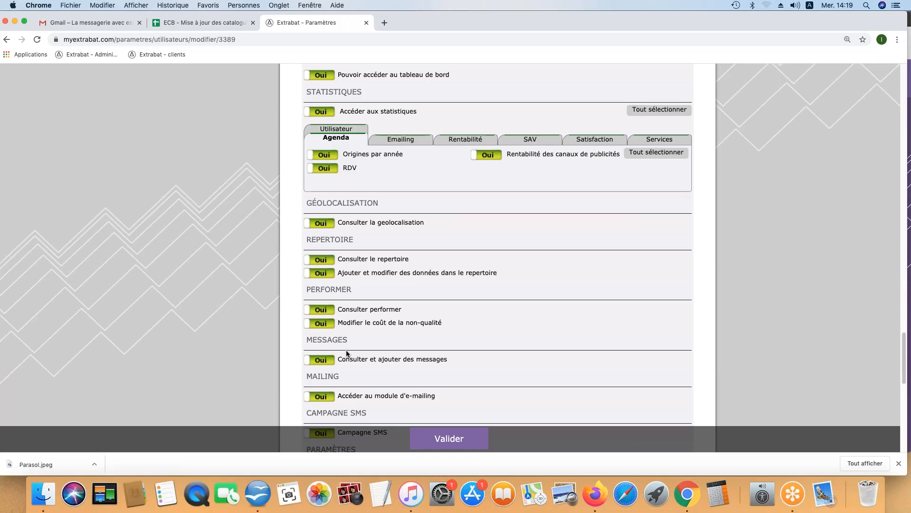
pyautogui.scroll(-1, 344, 351)
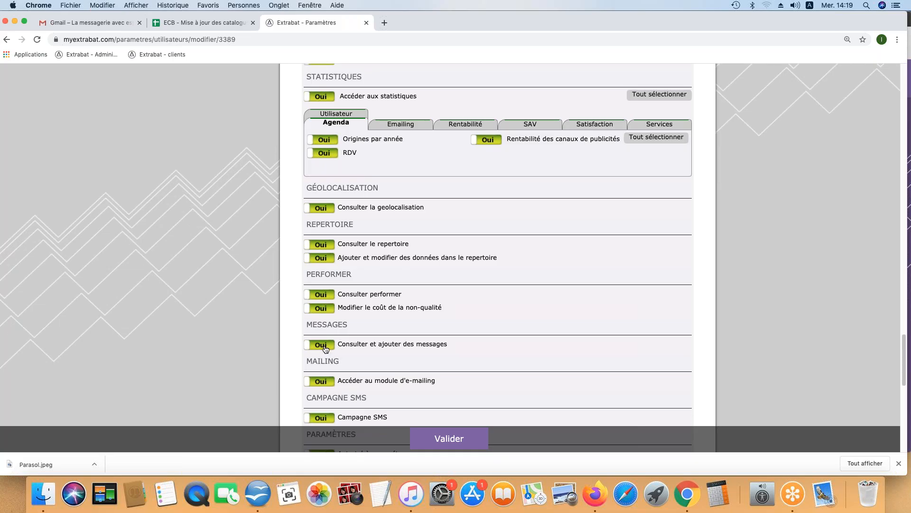
pyautogui.scroll(-2, 326, 349)
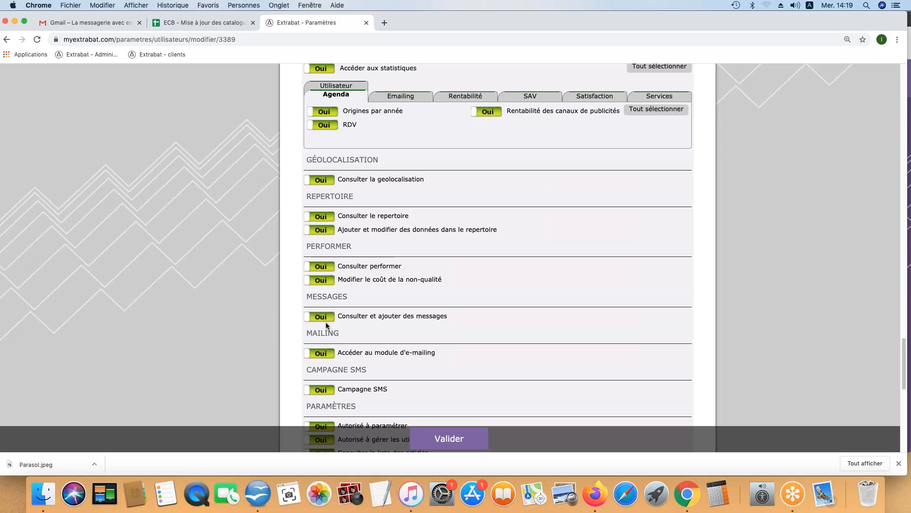
pyautogui.scroll(-1, 341, 350)
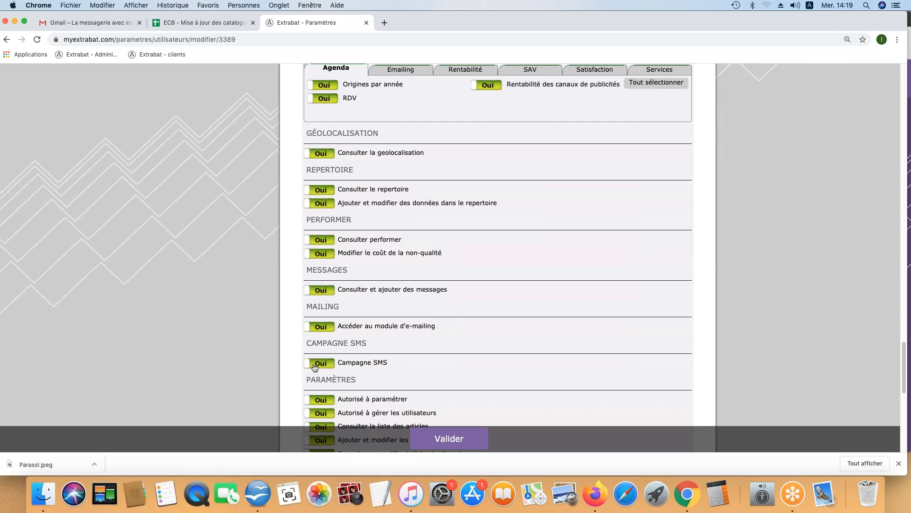
pyautogui.scroll(-2, 316, 364)
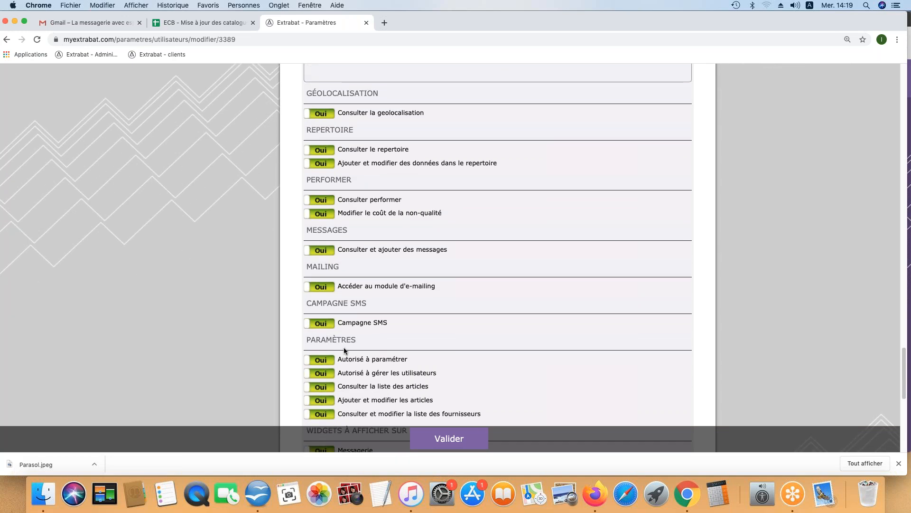
pyautogui.click(330, 375)
pyautogui.click(330, 376)
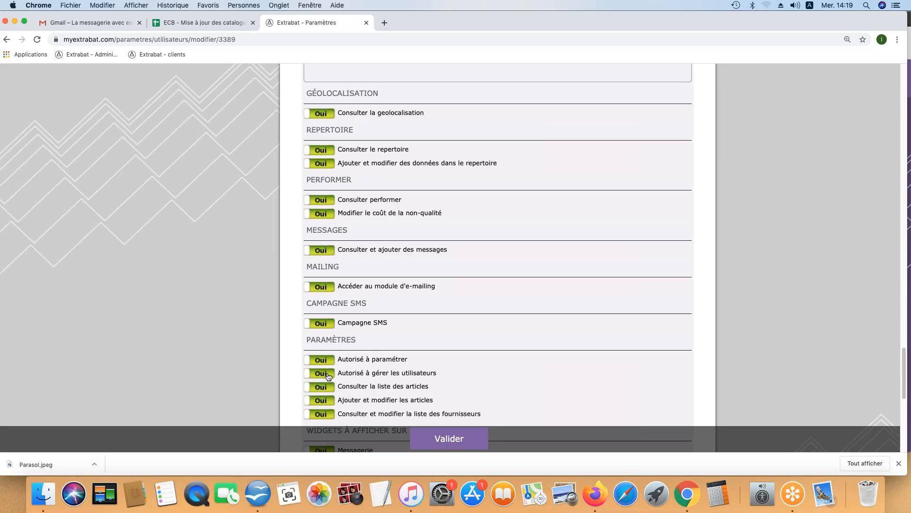
pyautogui.scroll(-1, 329, 376)
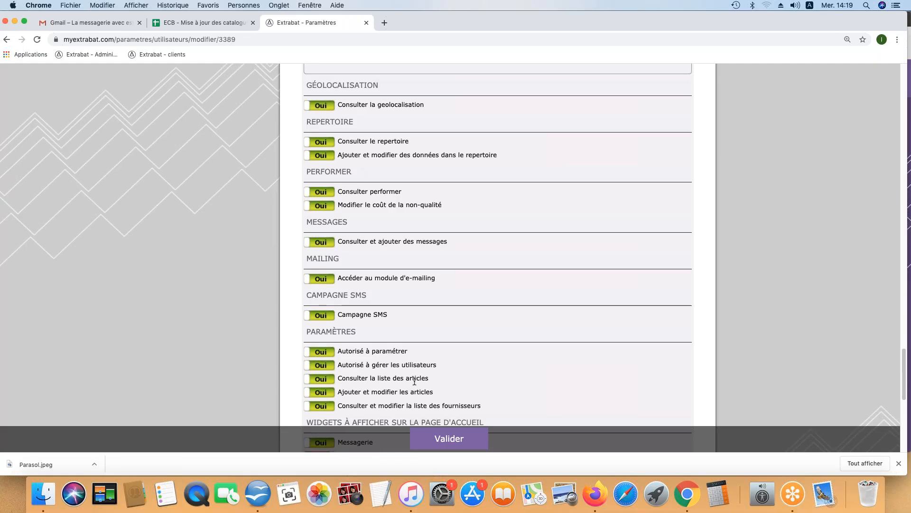
pyautogui.click(326, 395)
pyautogui.click(323, 395)
pyautogui.scroll(-3, 323, 395)
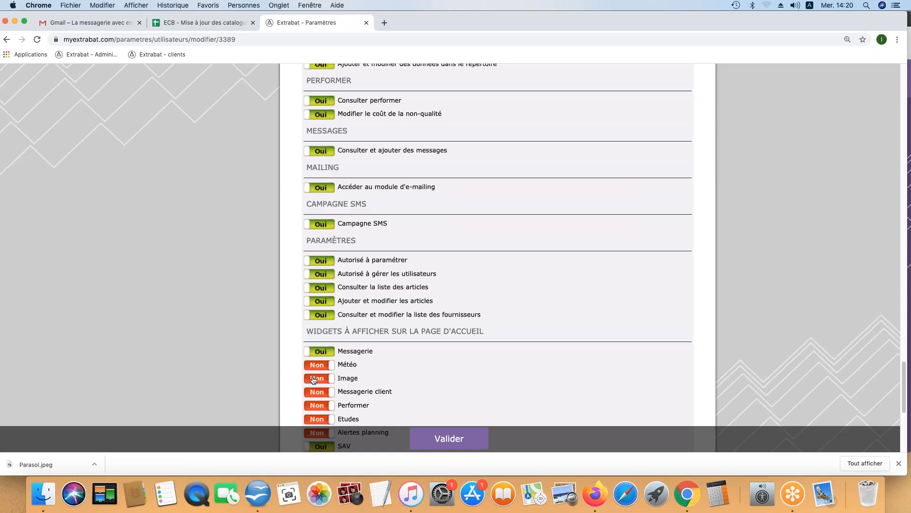
pyautogui.moveTo(304, 329); pyautogui.dragTo(483, 337)
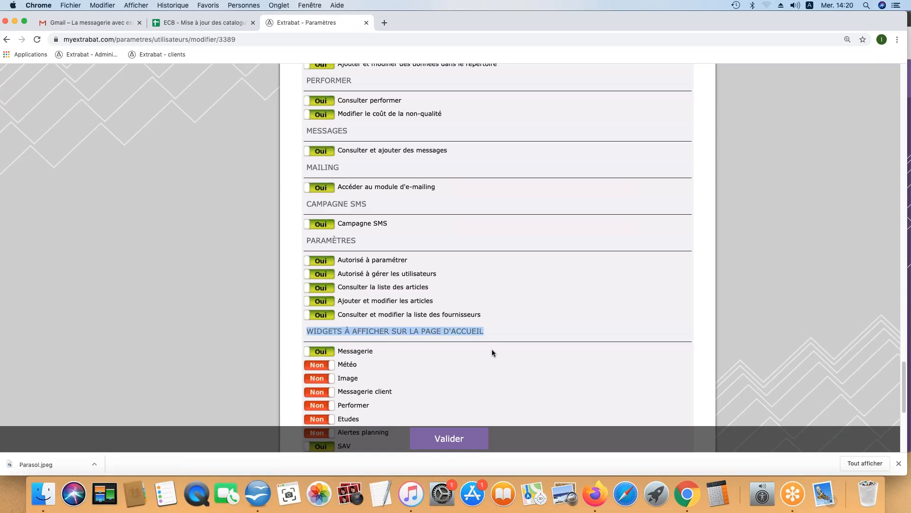
pyautogui.click(509, 330)
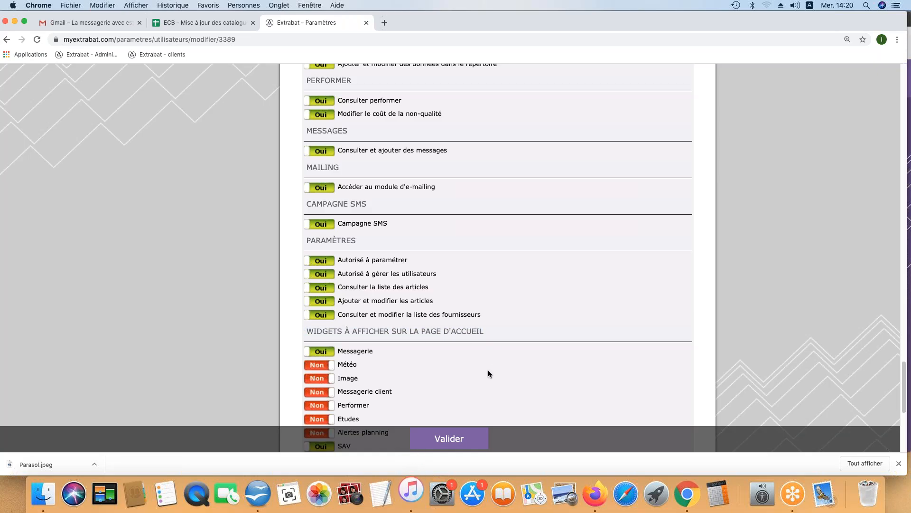
pyautogui.scroll(-5, 428, 375)
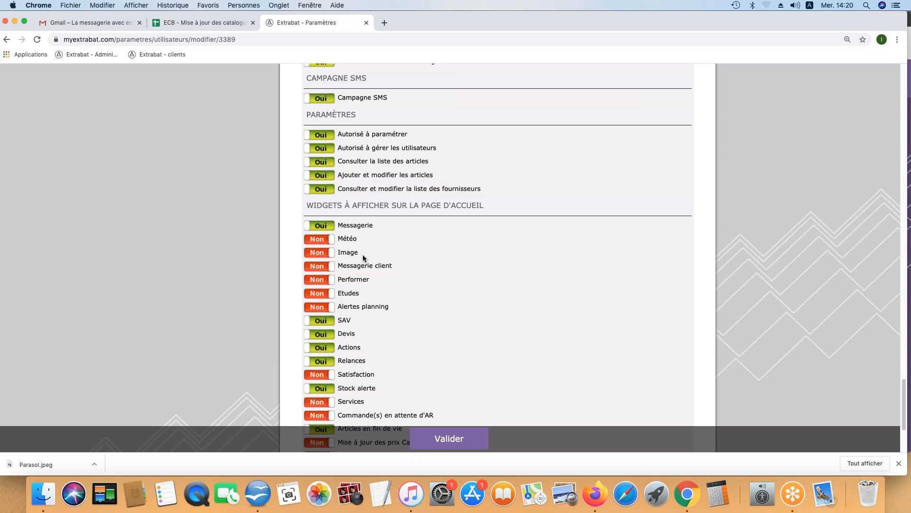
pyautogui.scroll(-2, 390, 317)
pyautogui.scroll(-1, 390, 318)
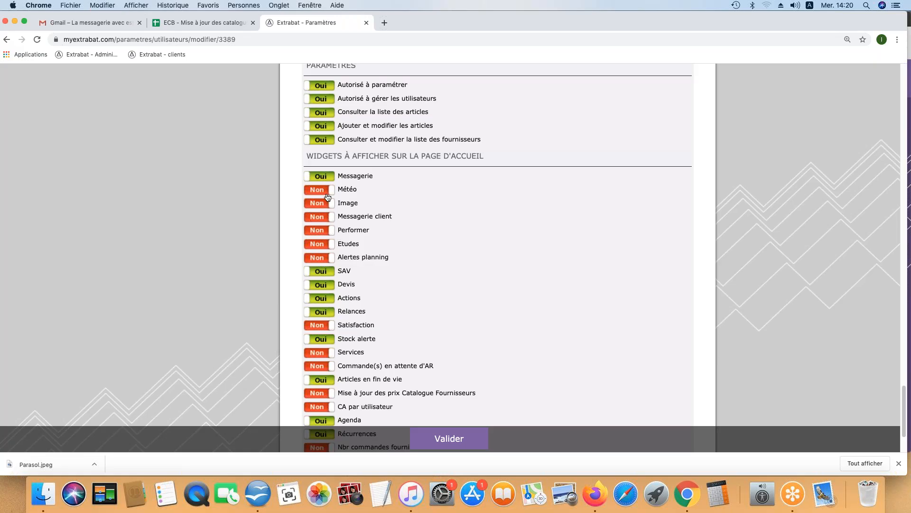
pyautogui.scroll(-5, 324, 171)
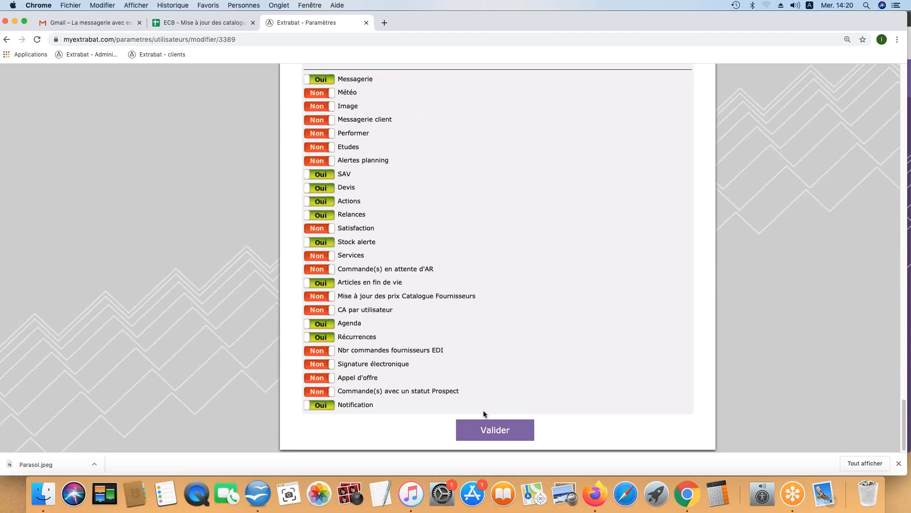
# Step: Save the user's permissions and go to the Logos page under Magasin
pyautogui.click(495, 432)
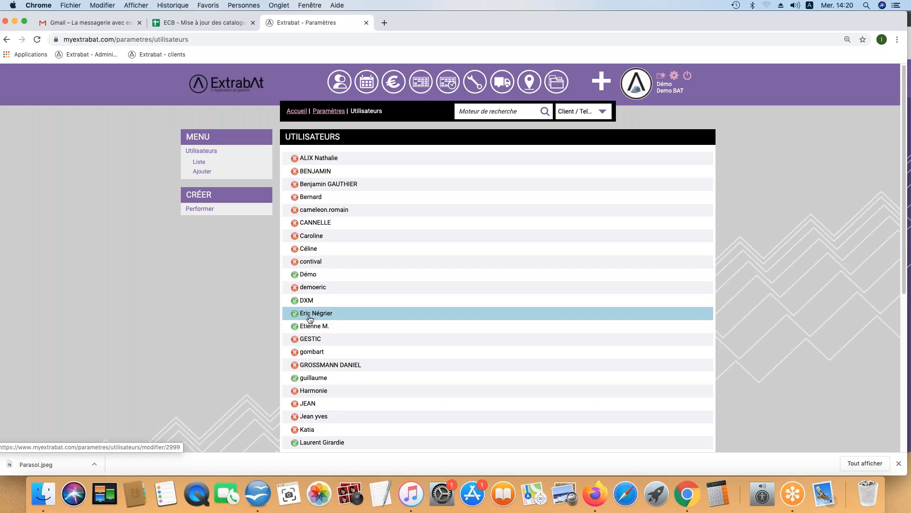
pyautogui.click(331, 111)
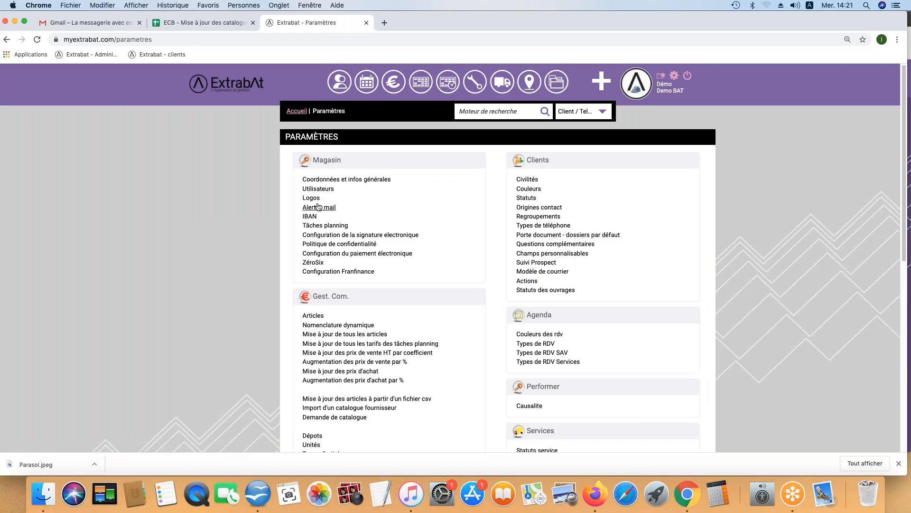
pyautogui.click(312, 198)
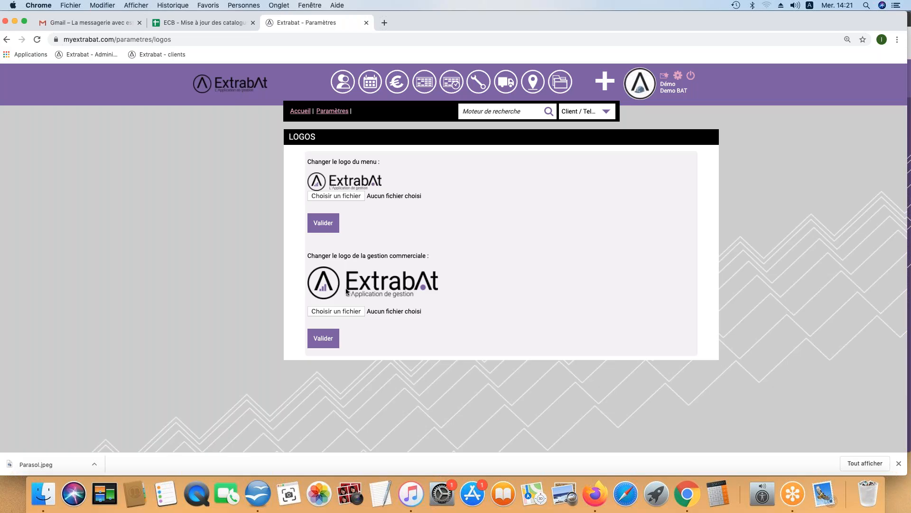
# Step: Cancel the logo file choice, leaving both logos unchanged, and return to Paramètres
pyautogui.click(331, 310)
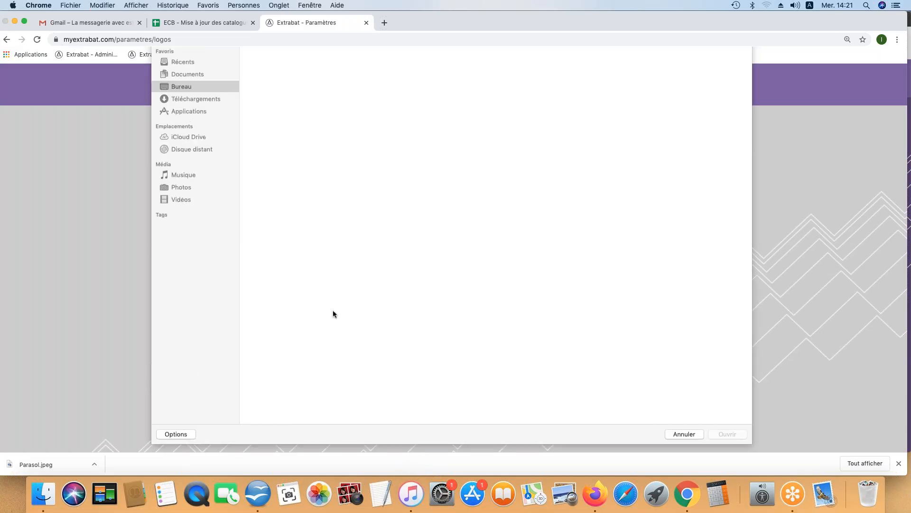
pyautogui.click(684, 457)
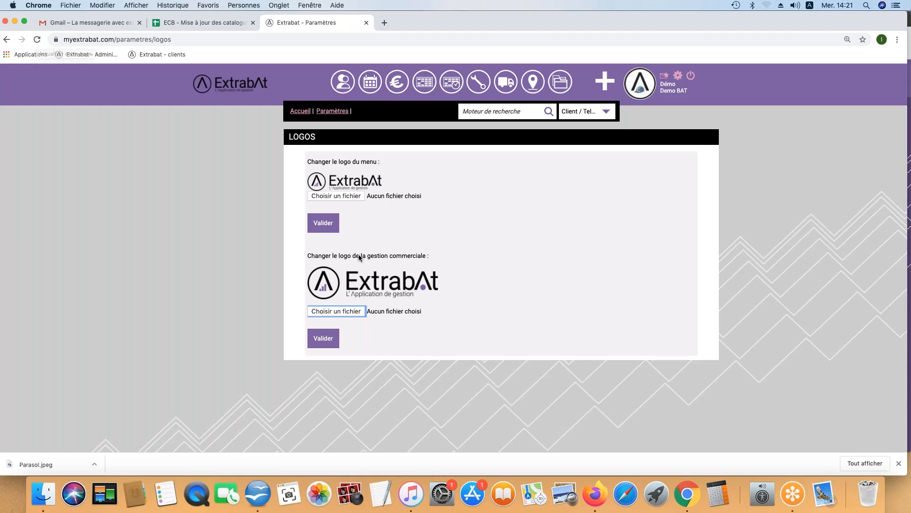
pyautogui.click(326, 115)
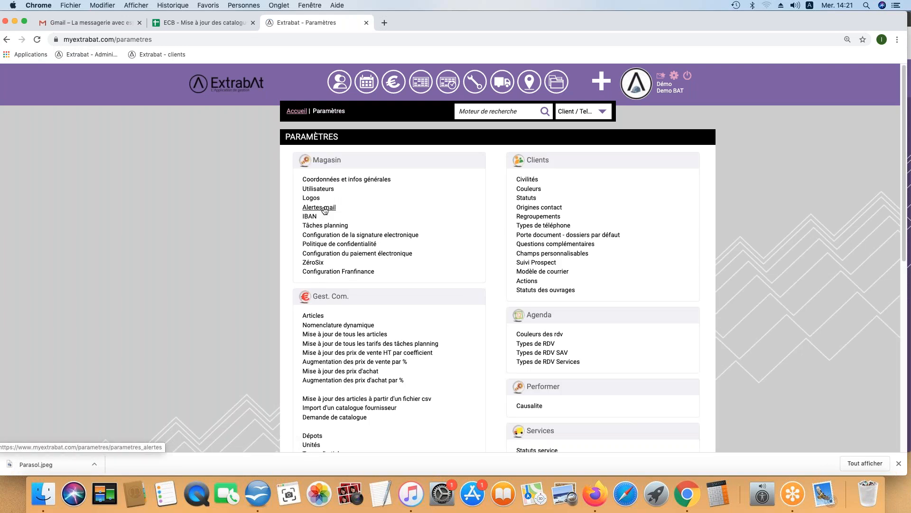
# Step: On the Alertes mail page, highlight the {nom_prenom} and {client_nom} merge fields
pyautogui.click(325, 210)
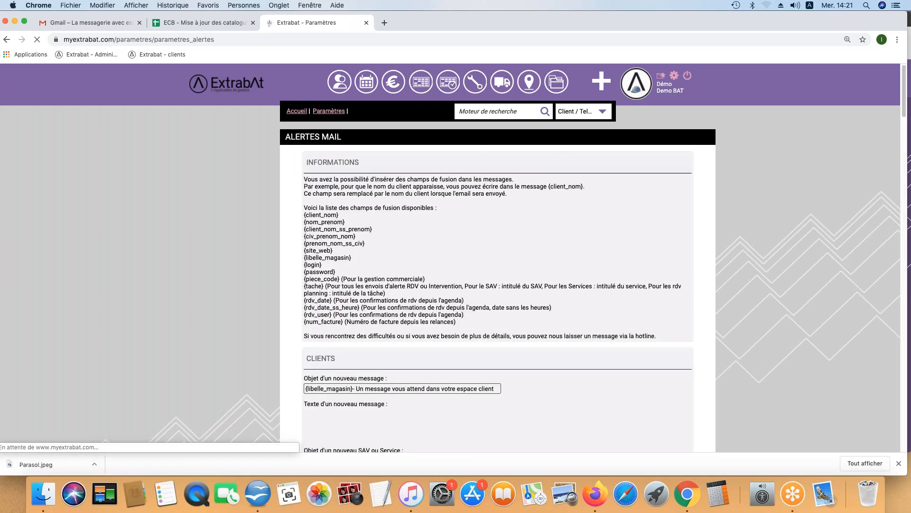
pyautogui.moveTo(304, 214); pyautogui.dragTo(357, 322)
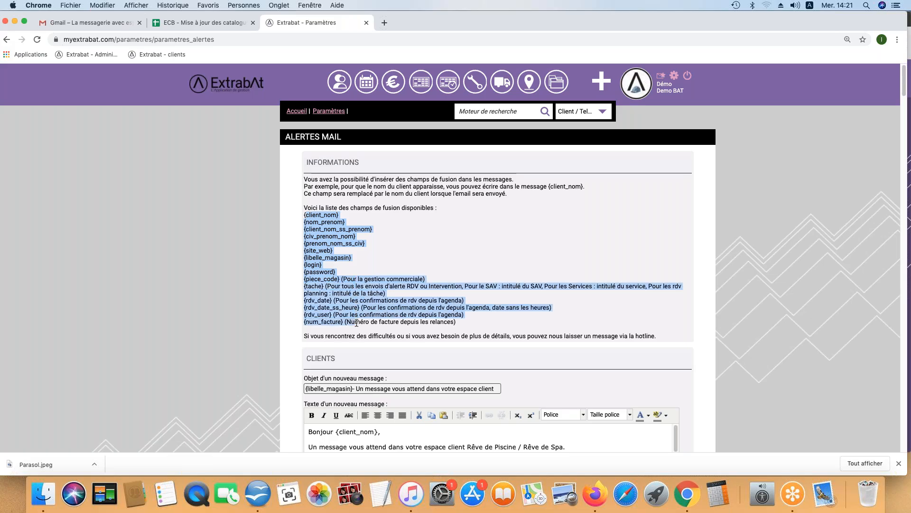
pyautogui.click(400, 238)
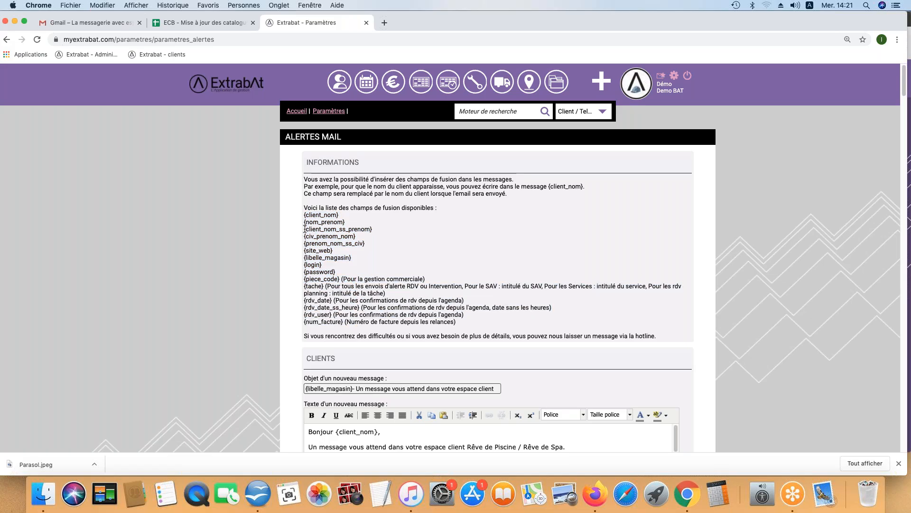
pyautogui.moveTo(304, 221); pyautogui.dragTo(352, 223)
pyautogui.scroll(-5, 419, 334)
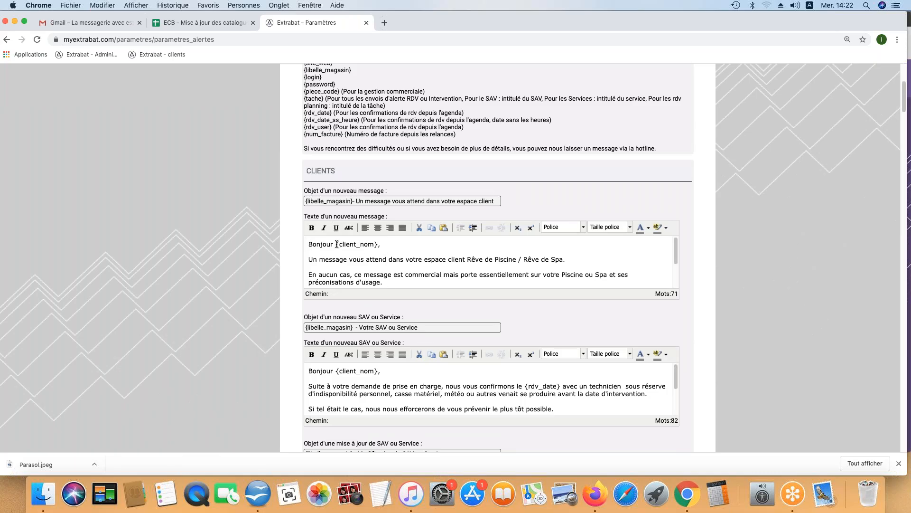
pyautogui.moveTo(336, 244); pyautogui.dragTo(374, 246)
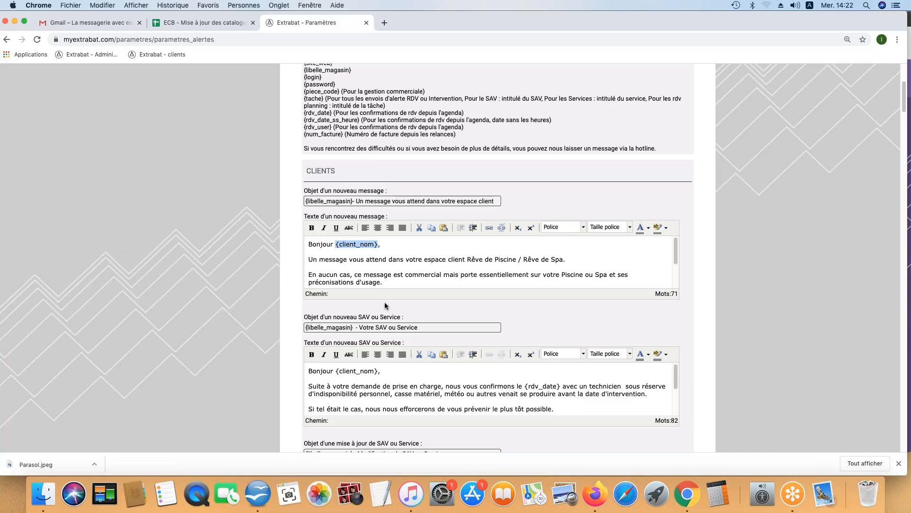
# Step: Read through the e-mail templates down to the CONFIRMATION DES SMS section
pyautogui.scroll(-1, 448, 269)
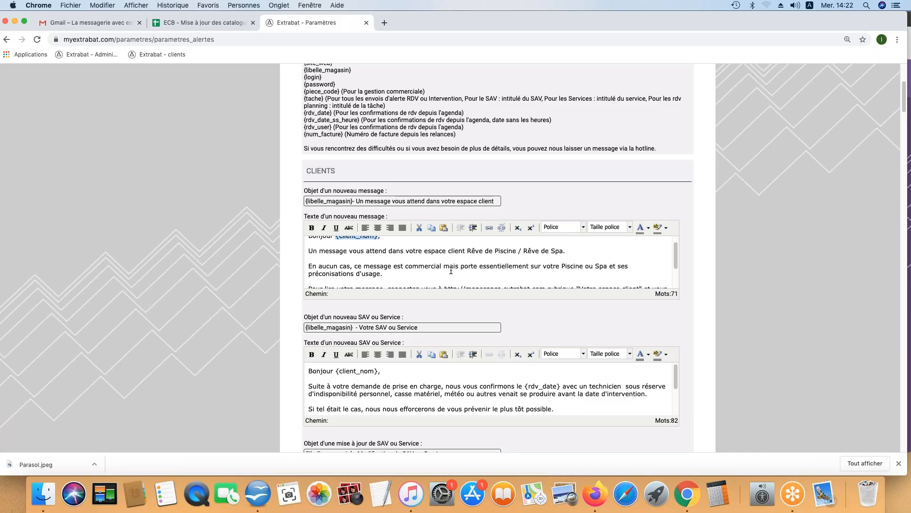
pyautogui.scroll(-1, 455, 268)
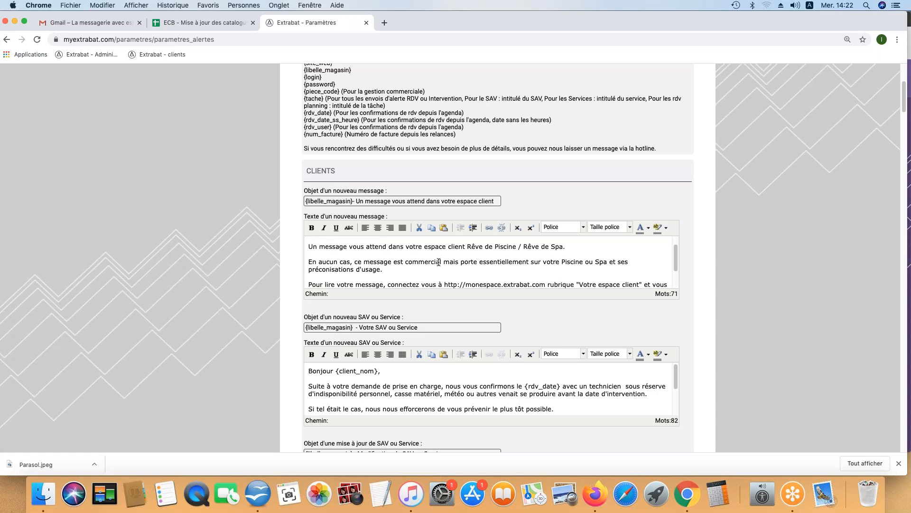
pyautogui.scroll(-2, 451, 276)
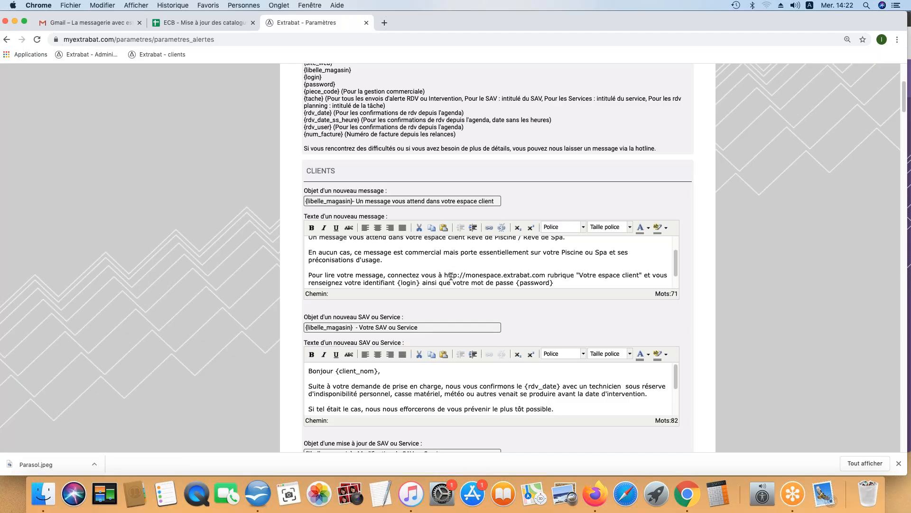
pyautogui.scroll(3, 451, 275)
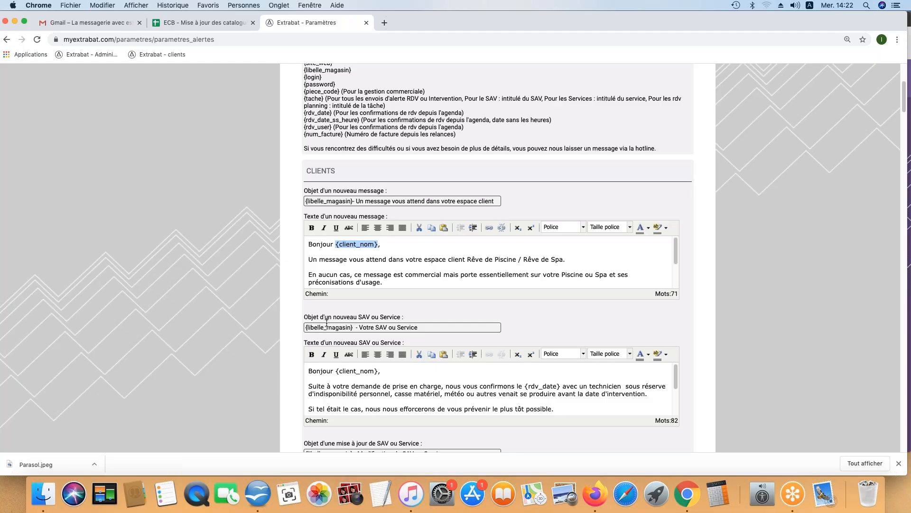
pyautogui.scroll(-3, 391, 324)
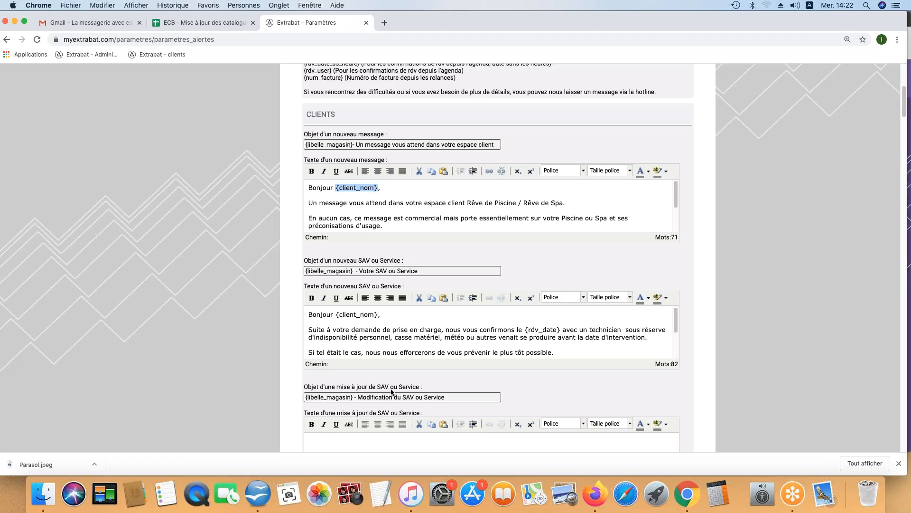
pyautogui.scroll(-5, 391, 390)
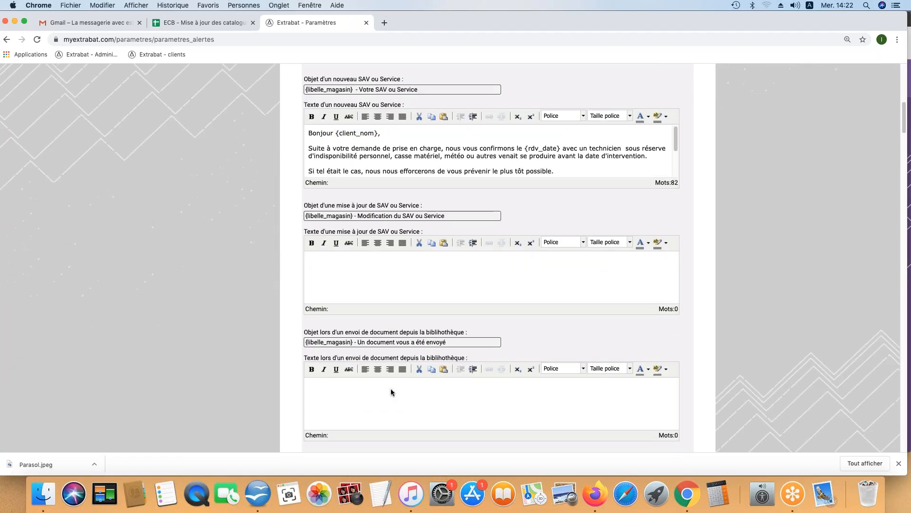
pyautogui.scroll(-12, 357, 338)
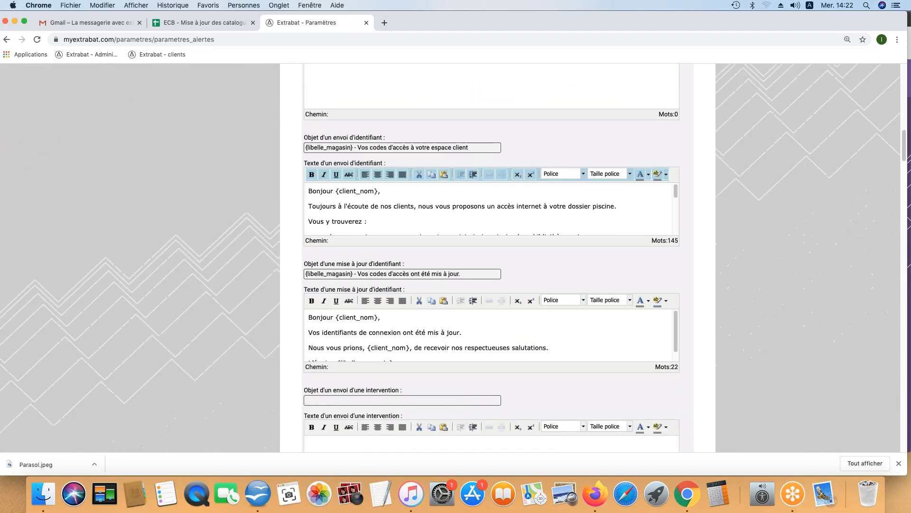
pyautogui.scroll(-3, 356, 341)
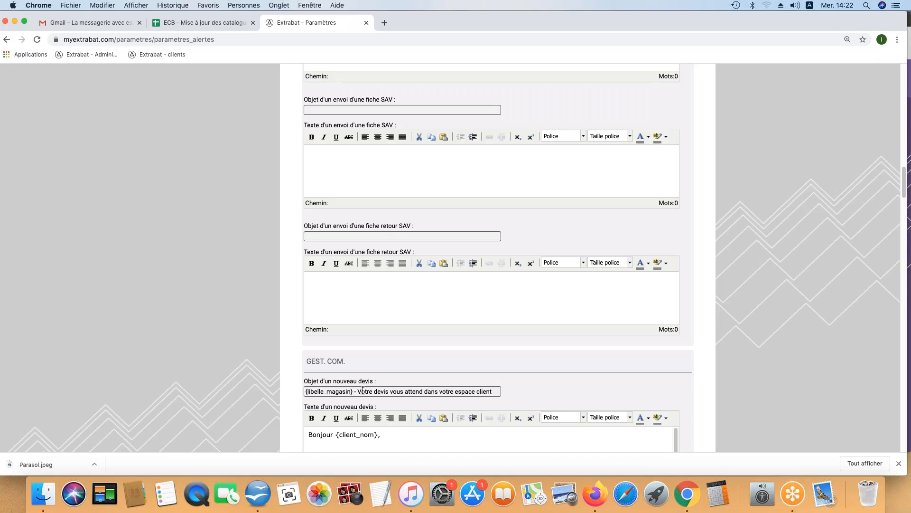
pyautogui.scroll(-1, 366, 399)
pyautogui.scroll(-2, 368, 417)
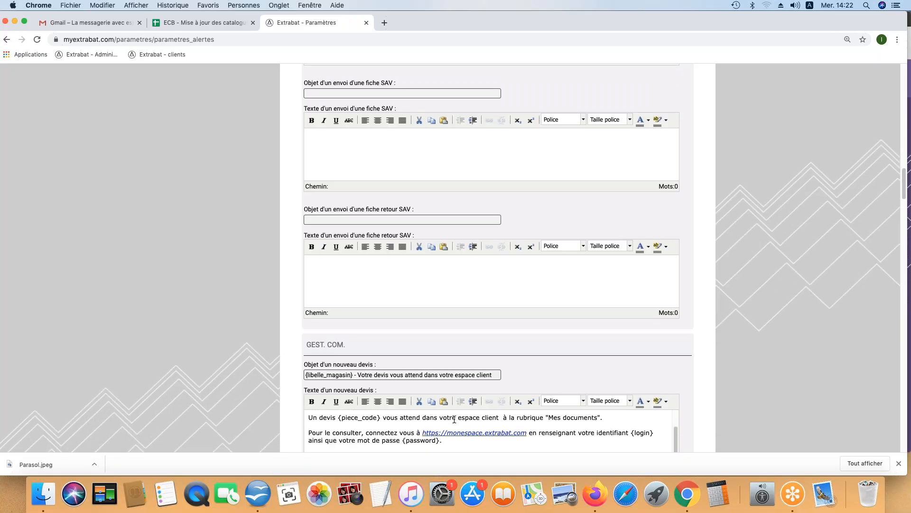
pyautogui.scroll(-1, 543, 368)
pyautogui.scroll(-5, 542, 368)
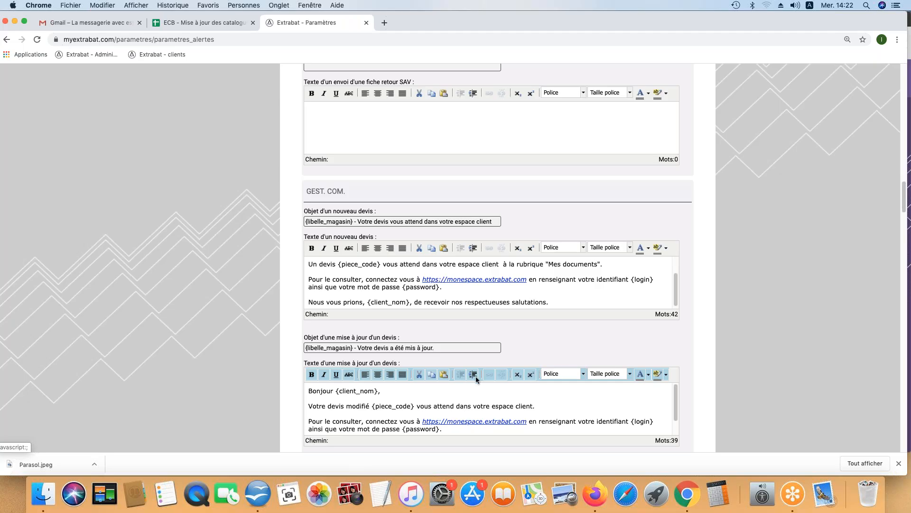
pyautogui.scroll(-1, 380, 356)
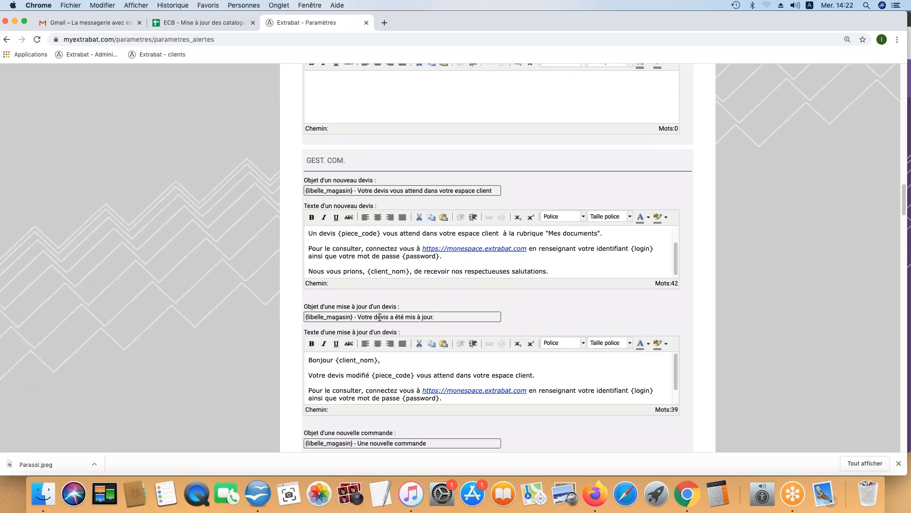
pyautogui.scroll(-1, 421, 376)
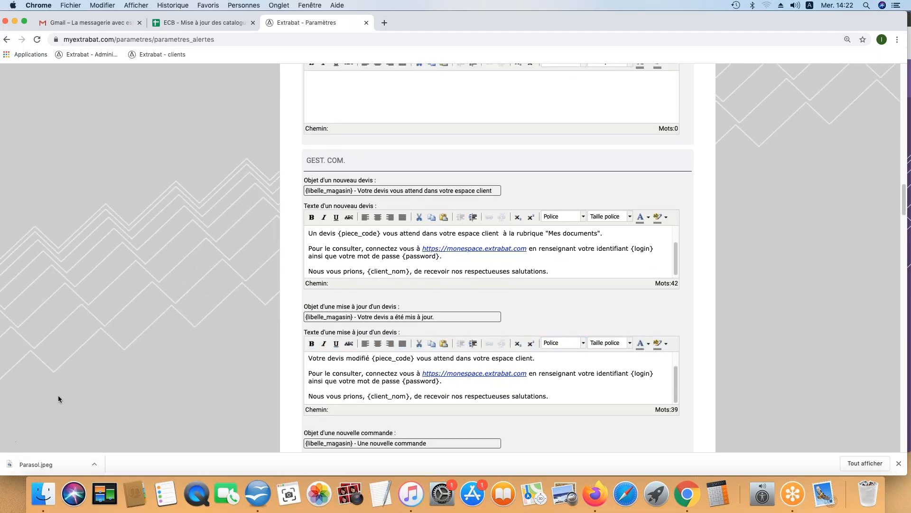
pyautogui.scroll(-5, 87, 381)
pyautogui.scroll(-10, 130, 351)
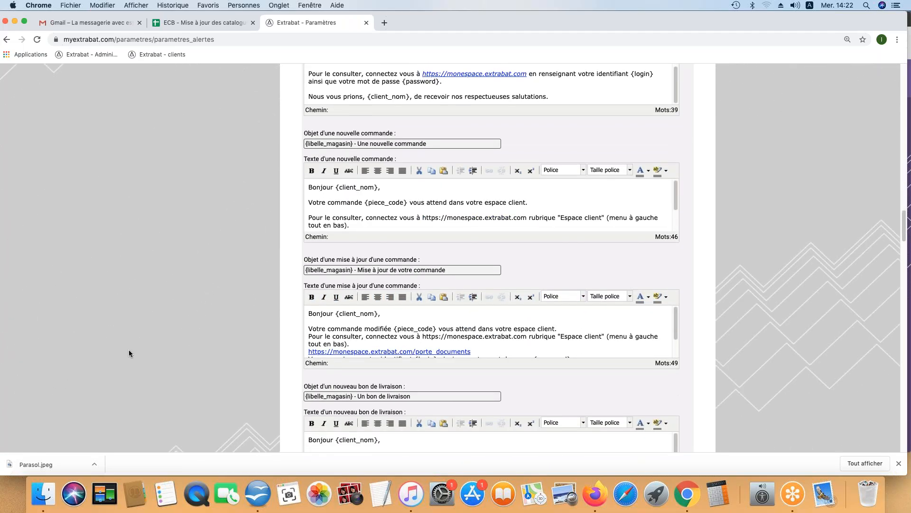
pyautogui.scroll(-7, 129, 353)
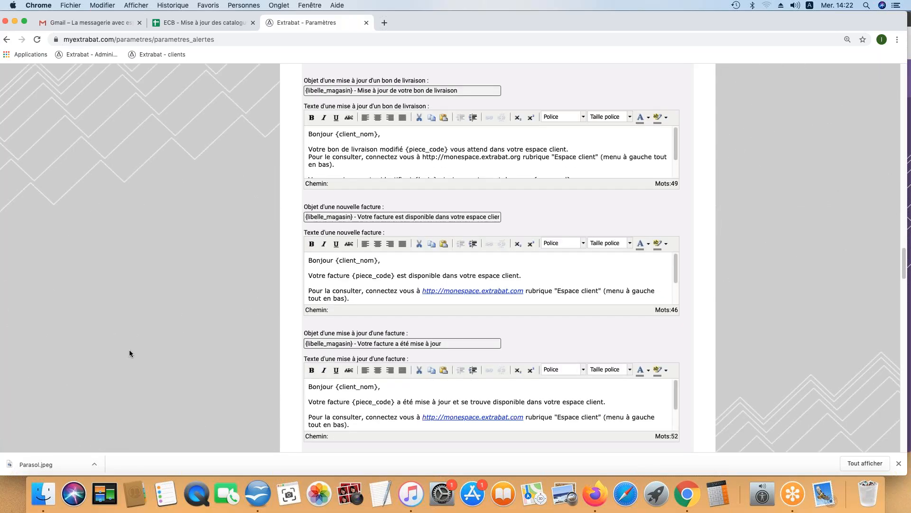
pyautogui.scroll(-10, 130, 352)
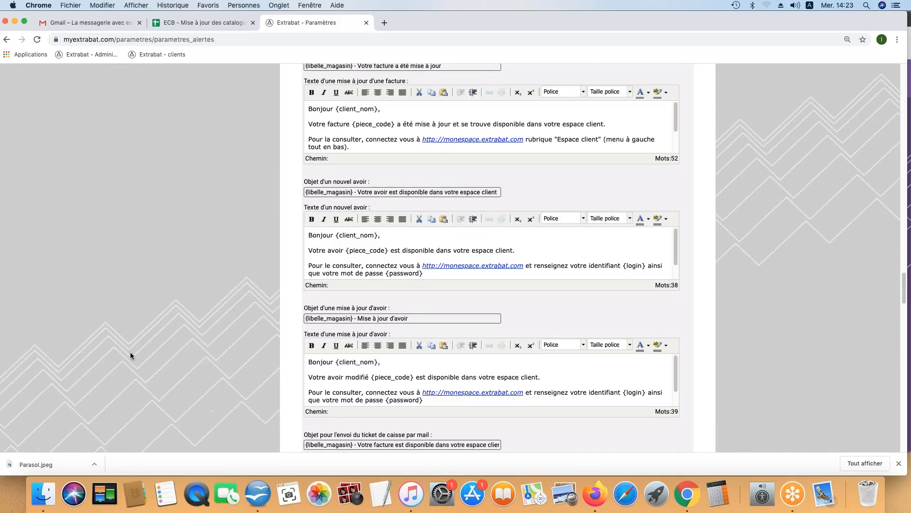
pyautogui.scroll(-18, 130, 352)
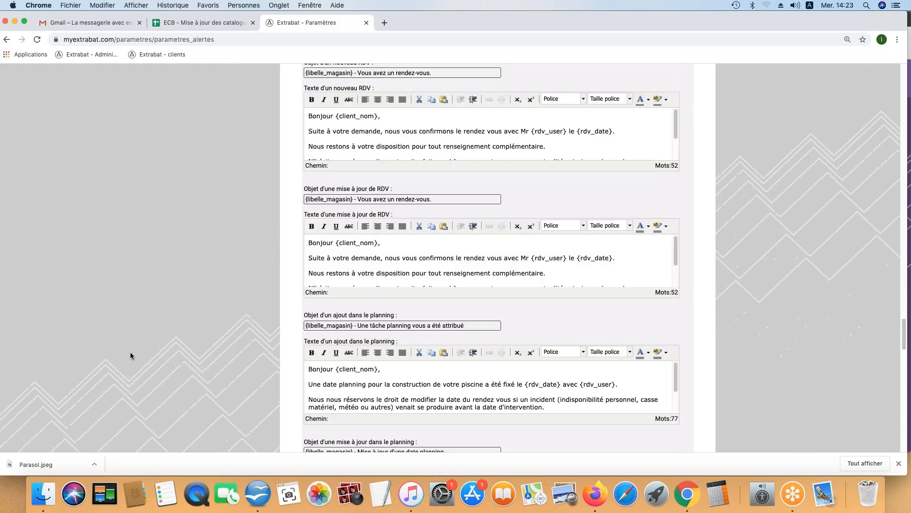
pyautogui.scroll(-15, 130, 353)
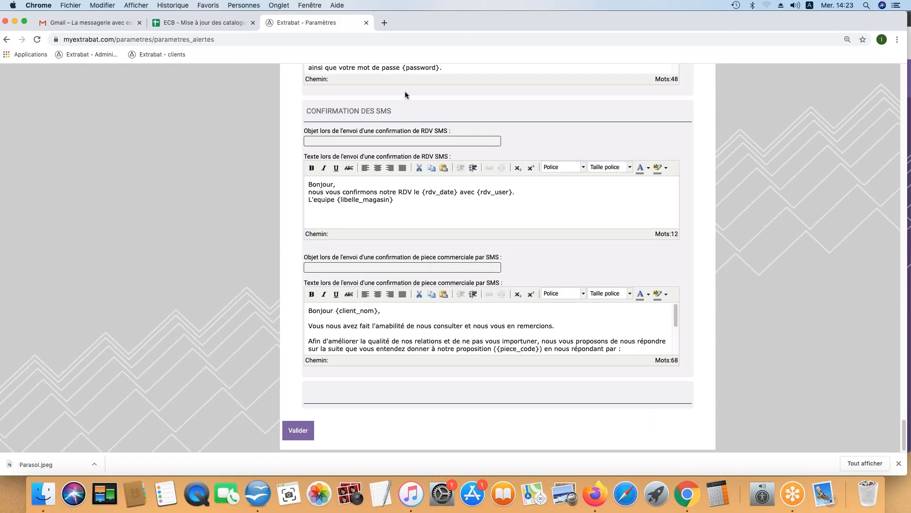
pyautogui.moveTo(394, 108); pyautogui.dragTo(342, 105)
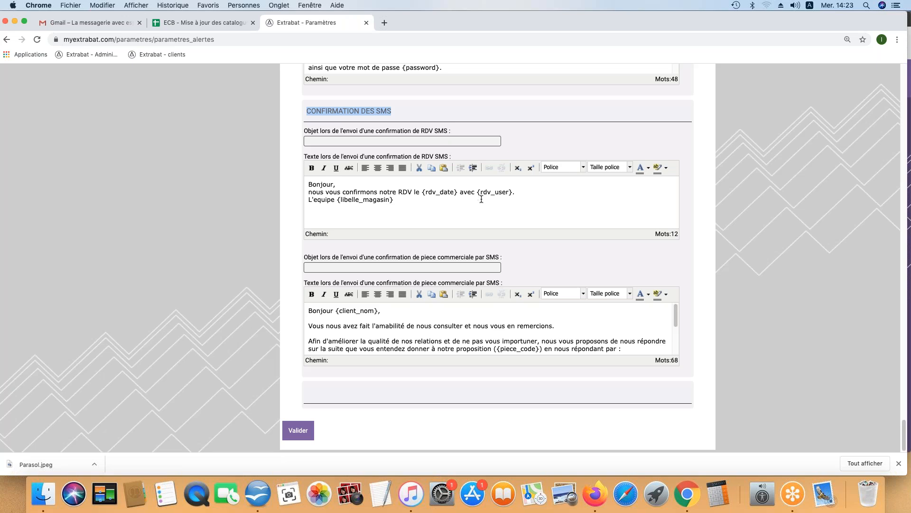
# Step: Save the mail alert templates and review the IBAN list and its add form
pyautogui.click(305, 434)
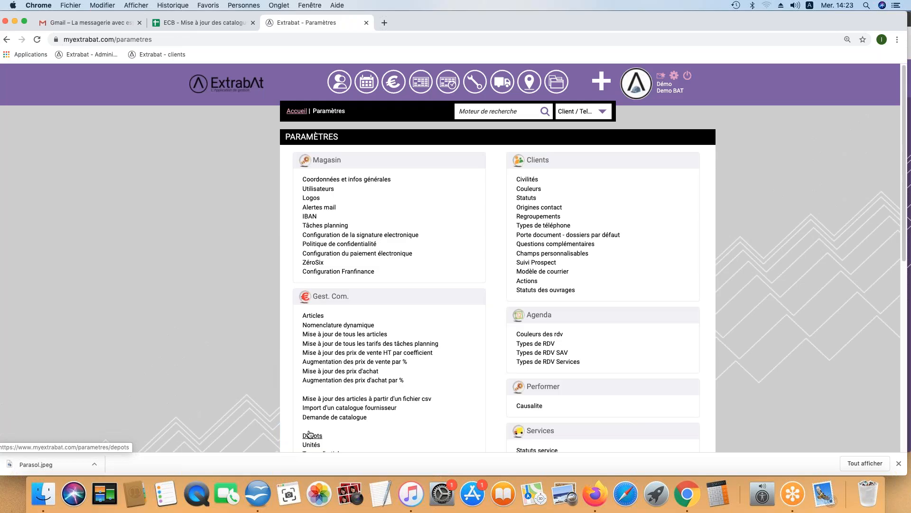
pyautogui.click(308, 217)
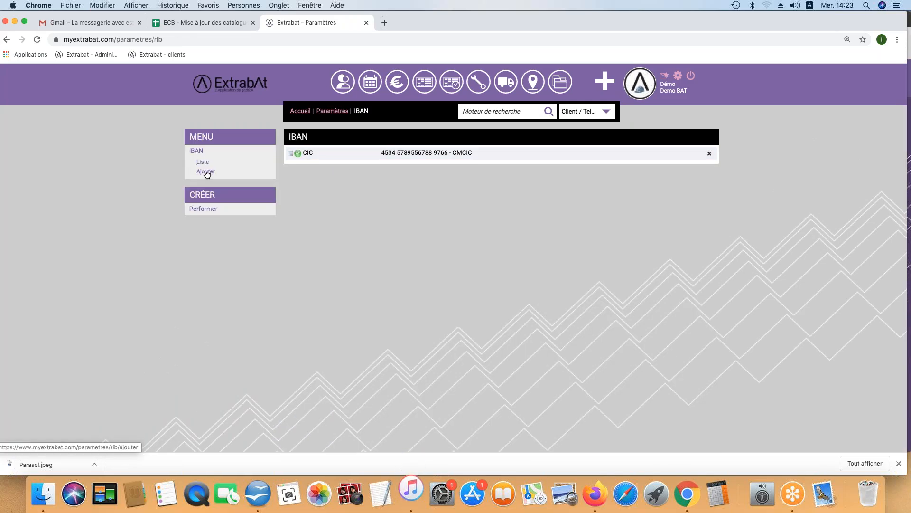
pyautogui.click(206, 173)
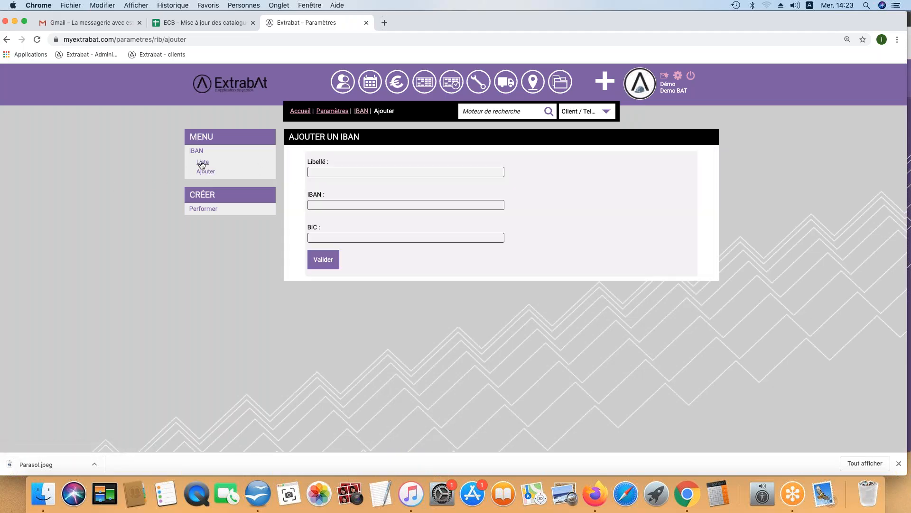
pyautogui.click(202, 163)
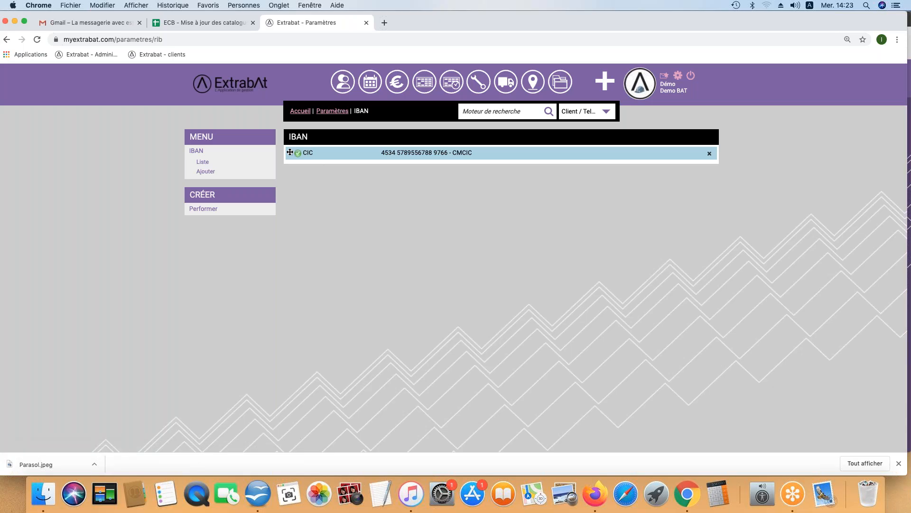
# Step: Check that Tâches planning auto-validates due planning tasks (Oui), then return to Paramètres
pyautogui.click(334, 112)
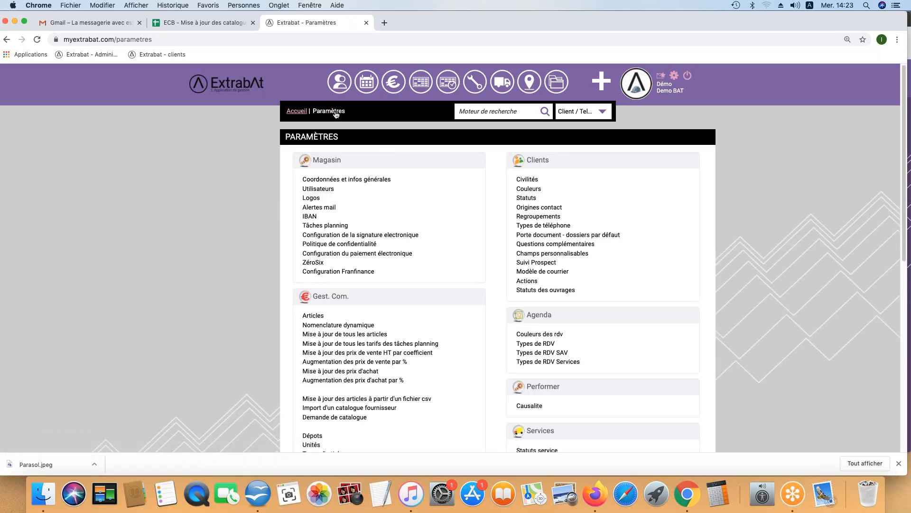
pyautogui.click(325, 227)
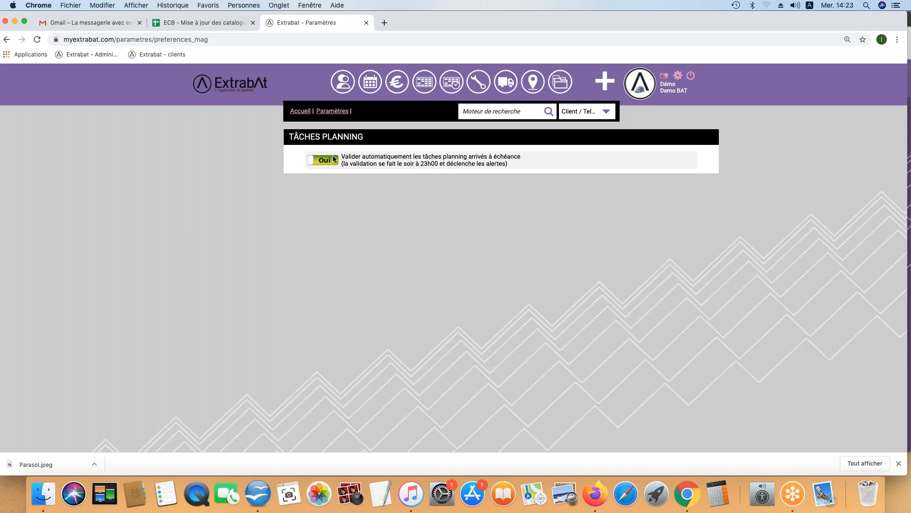
pyautogui.click(341, 115)
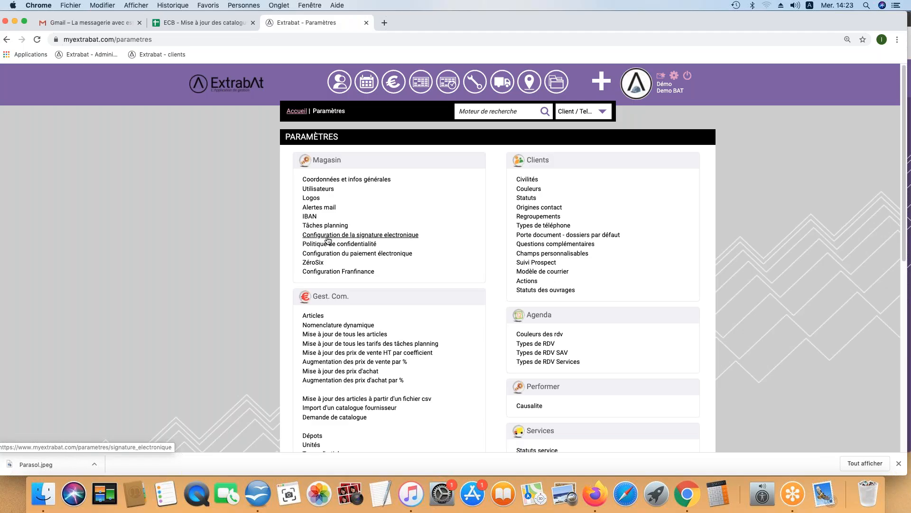
# Step: Validate e-signature on for Devis, Commande and delivery notes, off for Facture
pyautogui.click(332, 235)
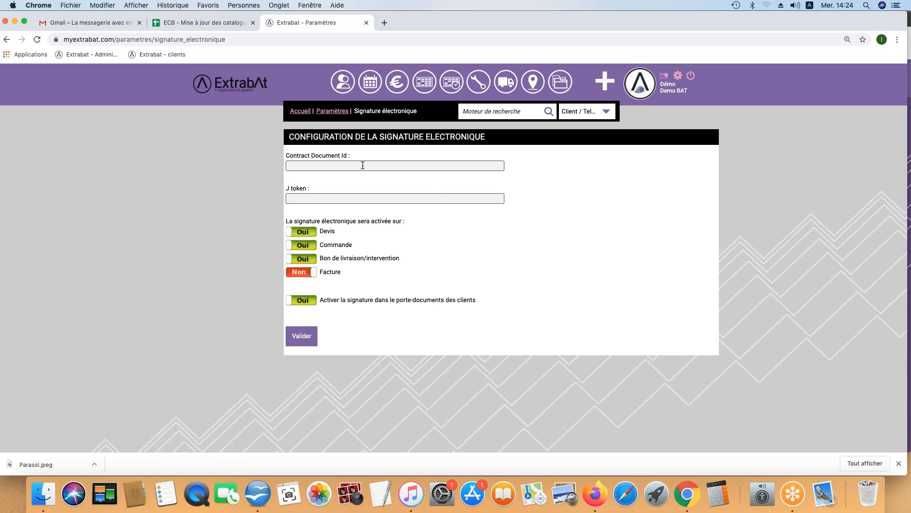
pyautogui.click(313, 338)
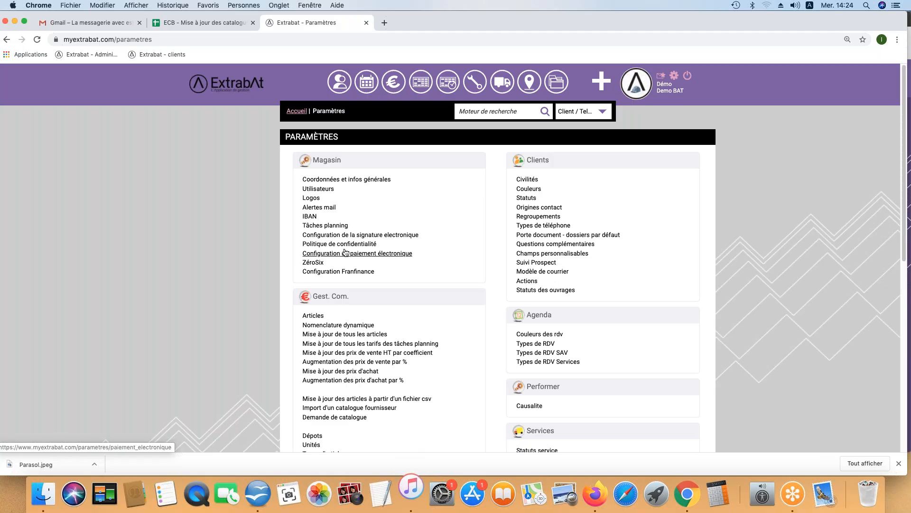
# Step: Open the Politique de confidentialité page and validate it
pyautogui.click(344, 244)
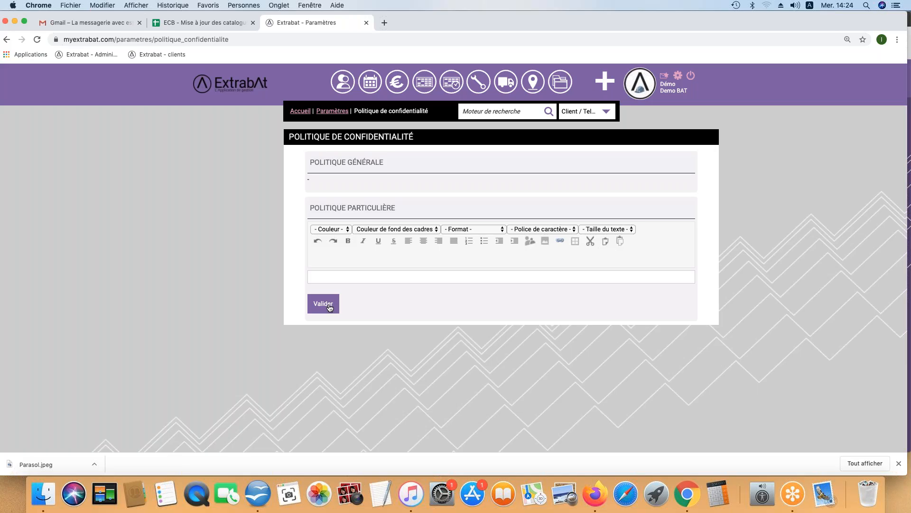
pyautogui.click(330, 308)
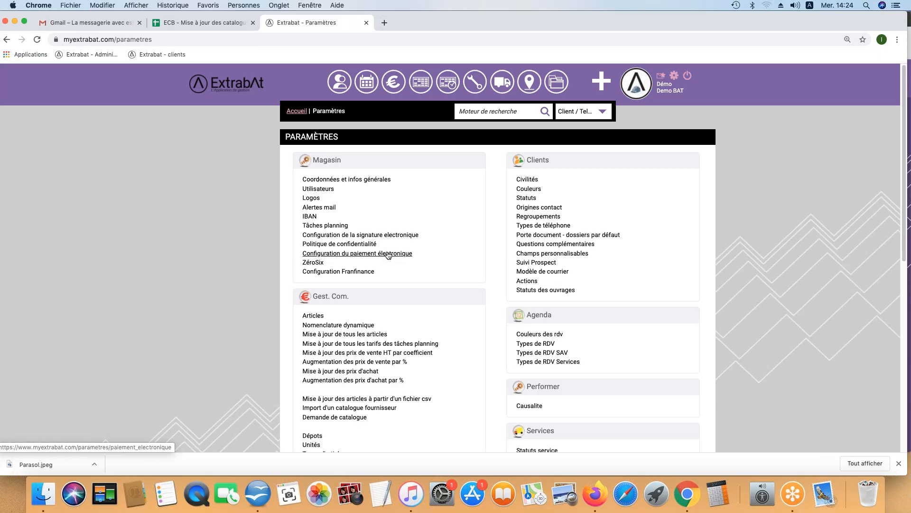
pyautogui.click(365, 254)
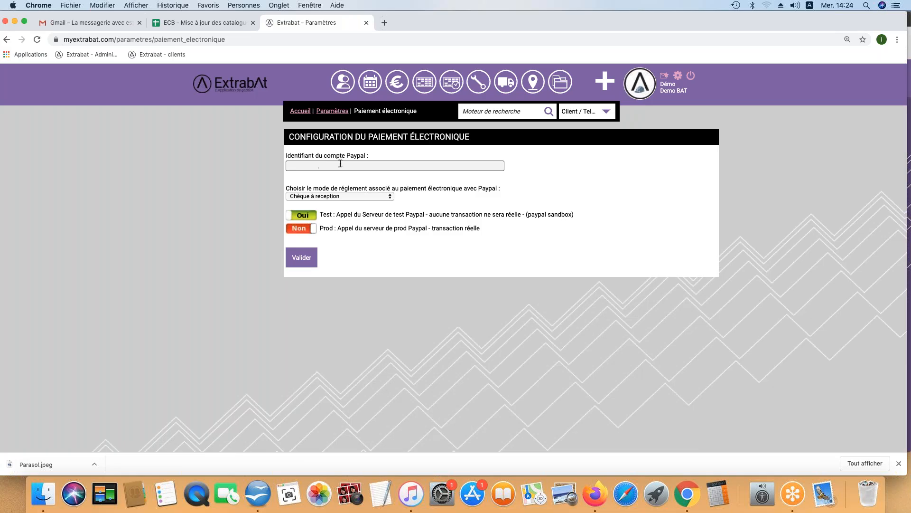
pyautogui.click(309, 262)
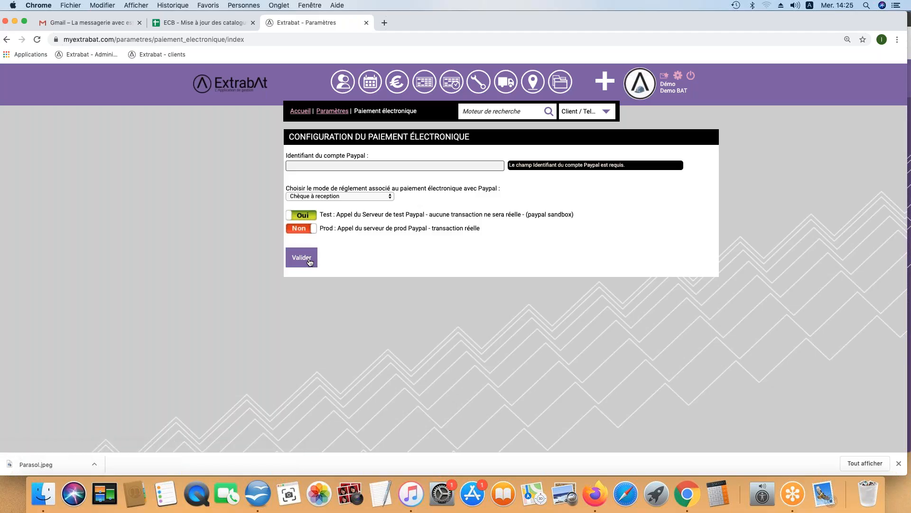
pyautogui.click(334, 112)
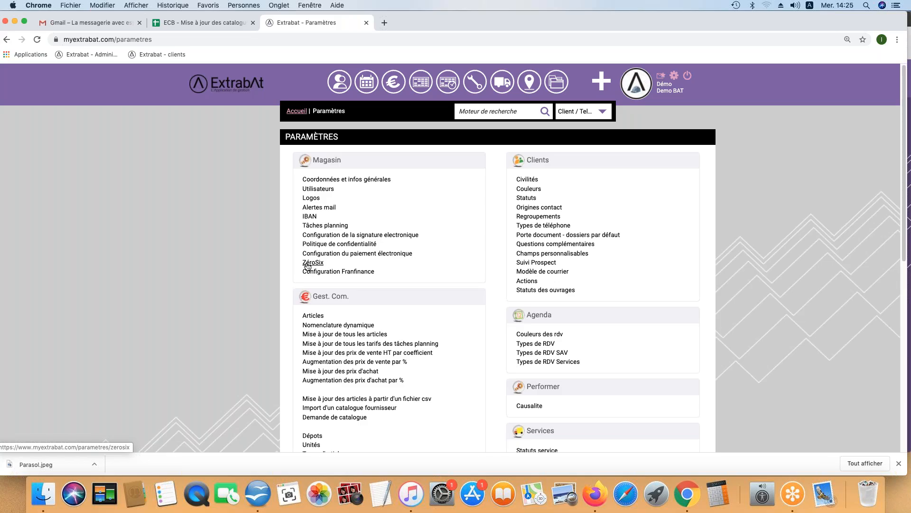
pyautogui.click(602, 82)
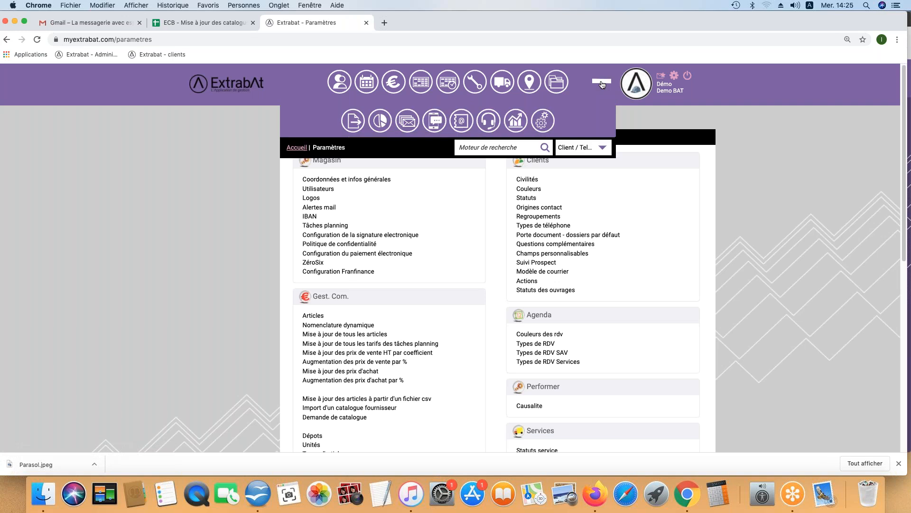
pyautogui.click(489, 123)
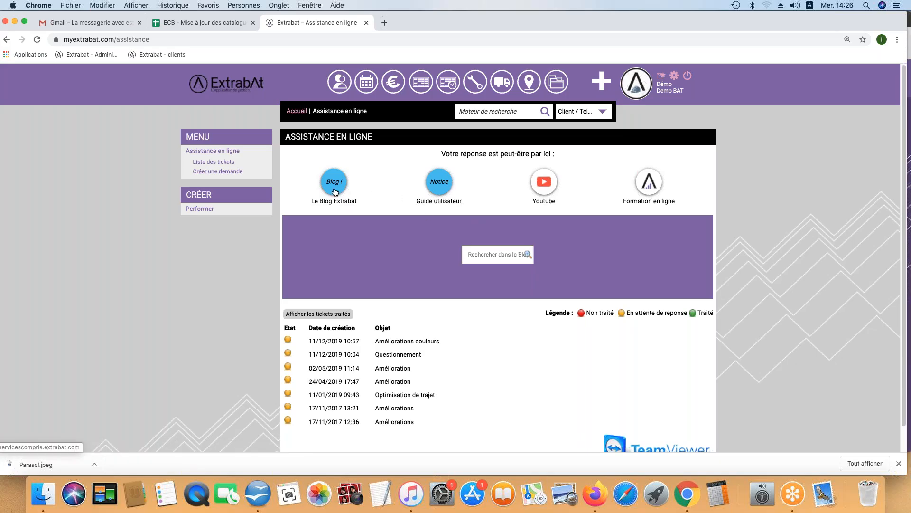
pyautogui.click(479, 257)
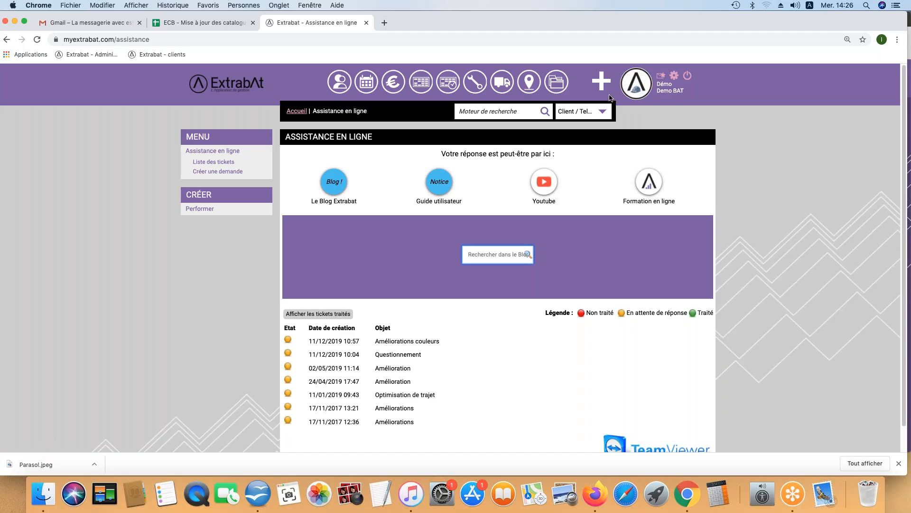
pyautogui.click(601, 82)
pyautogui.click(545, 123)
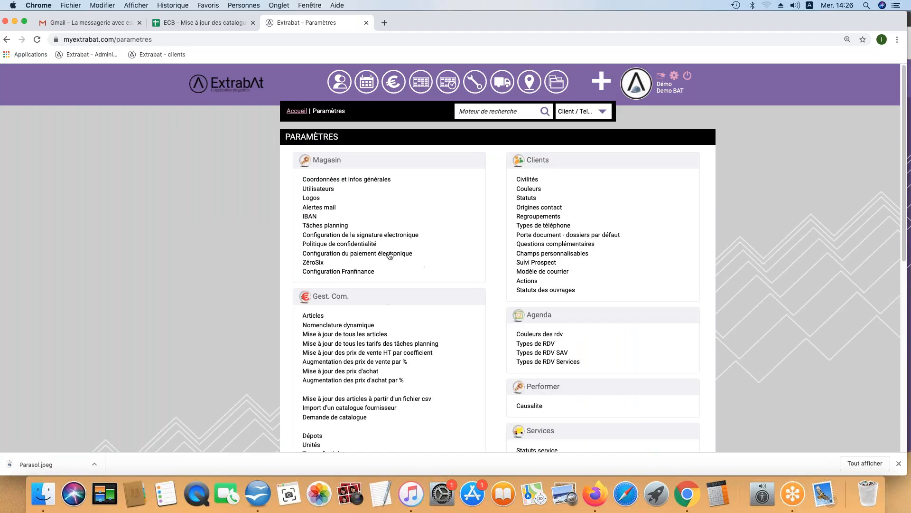
# Step: Open Configuration Franfinance to view its authentication code and code matériel 040
pyautogui.click(320, 273)
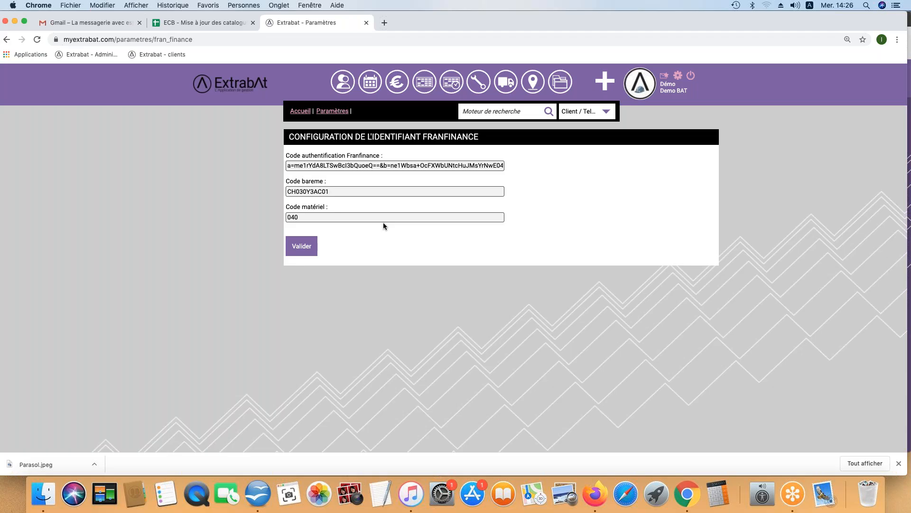